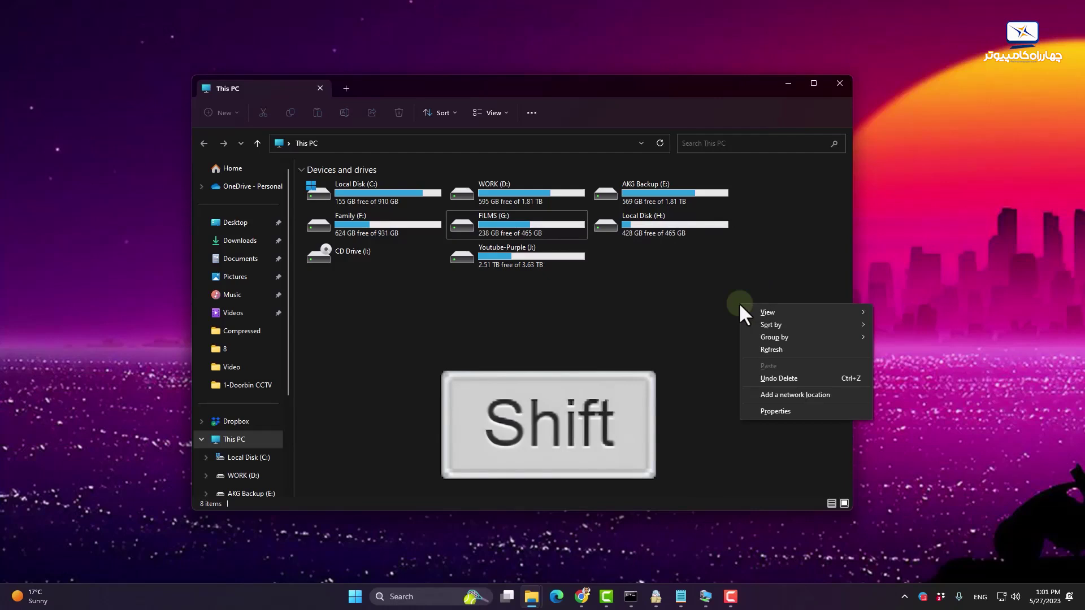
# Step: Open the extended context menu for the AKG Backup (E:) drive and for the empty desktop
pyautogui.keyDown('shift'); pyautogui.rightClick(681, 195); pyautogui.keyUp('shift')
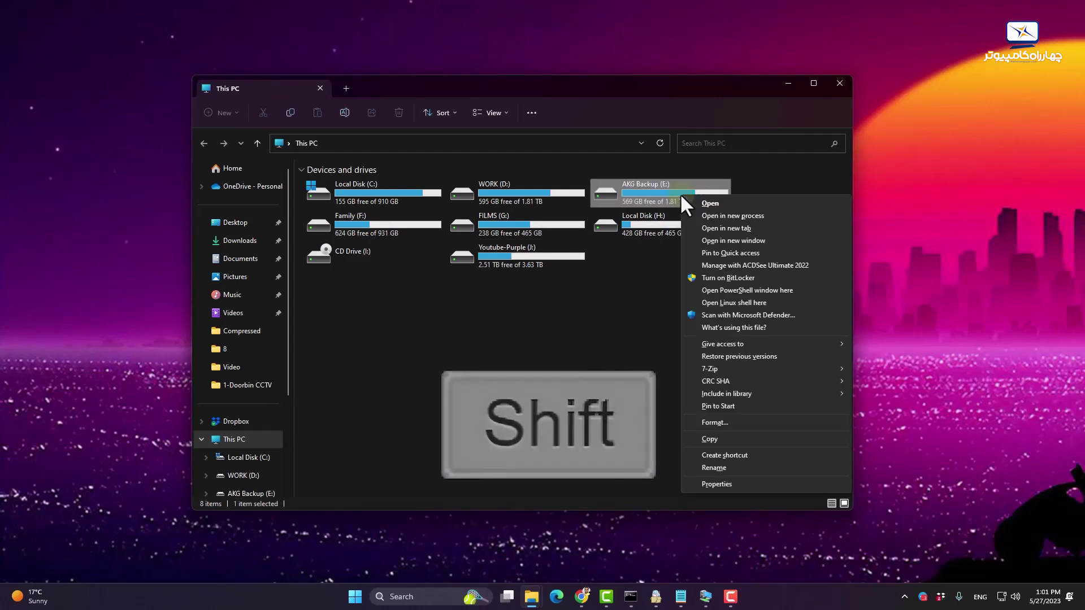
pyautogui.keyDown('shift'); pyautogui.rightClick(947, 188); pyautogui.keyUp('shift')
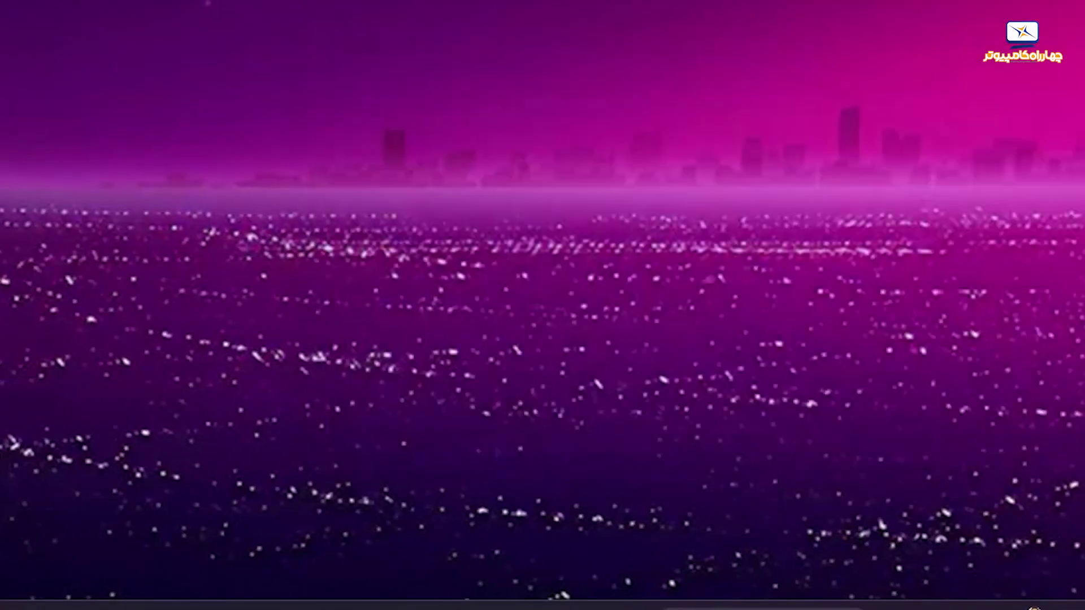
# Step: Launch the Registry Editor by running the regedit command
pyautogui.press('super+r')
pyautogui.write('regedit')
pyautogui.press('Return')
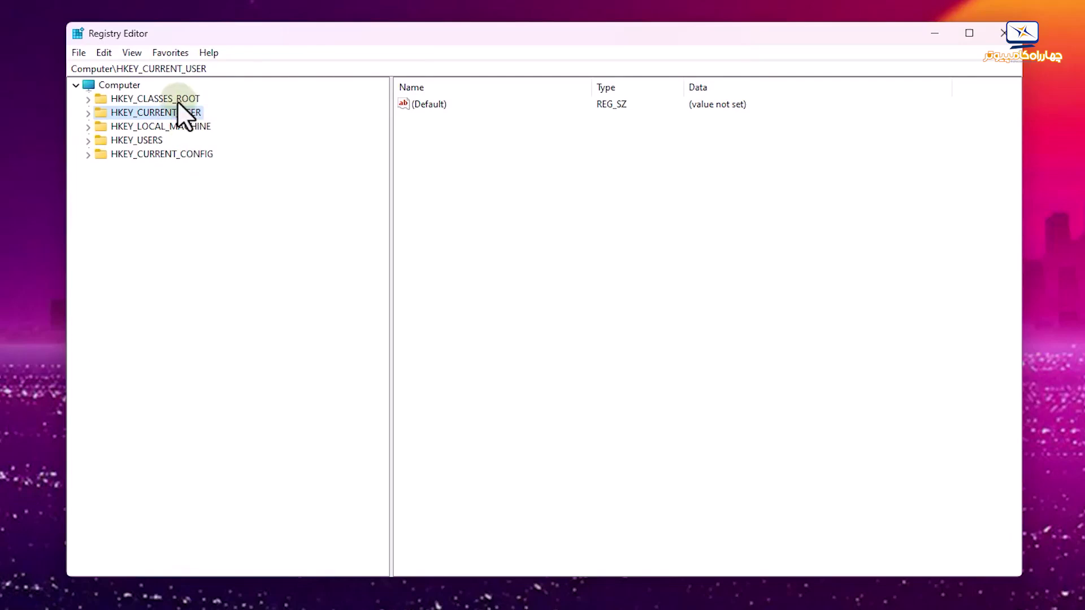
# Step: Navigate to HKEY_CURRENT_USER\Software\Classes\CLSID in the registry and expand the CLSID key
pyautogui.doubleClick(161, 112)
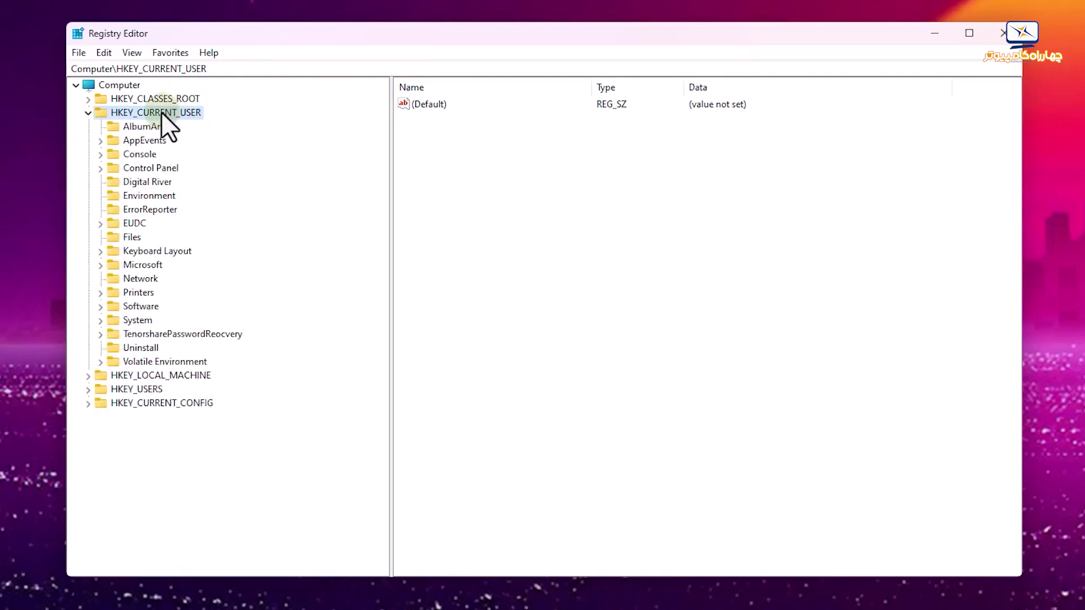
pyautogui.doubleClick(134, 308)
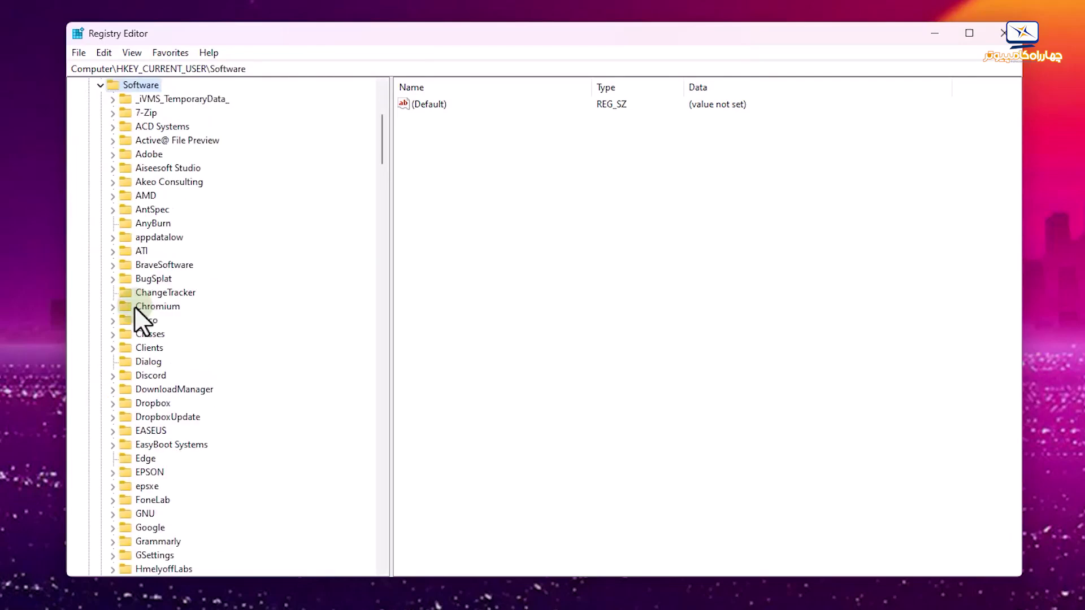
pyautogui.doubleClick(150, 334)
pyautogui.press('c')
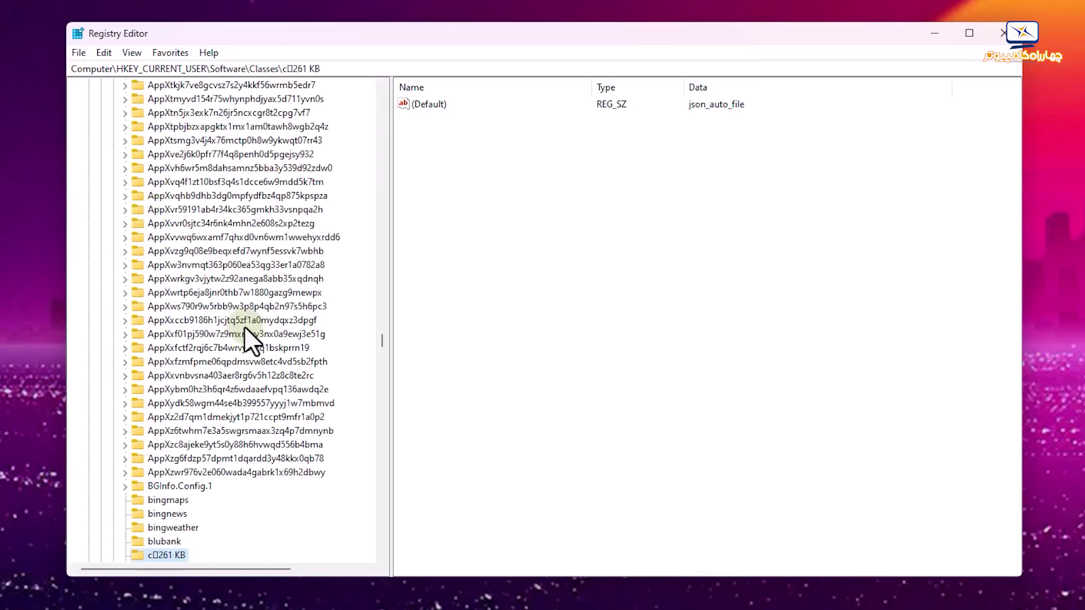
pyautogui.scroll(-5, 244, 327)
pyautogui.click(159, 389)
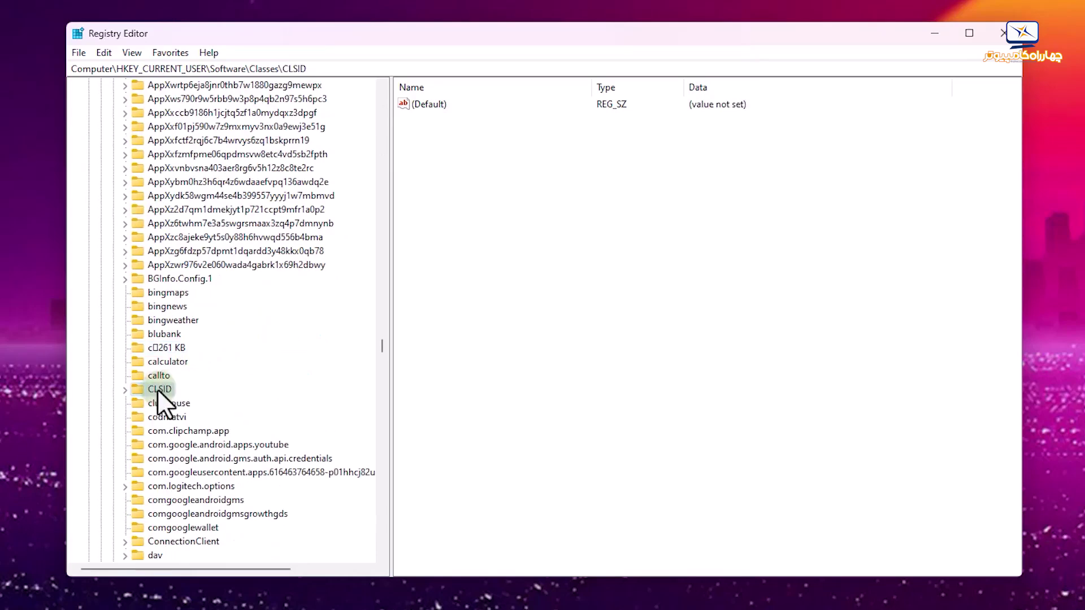
pyautogui.doubleClick(157, 389)
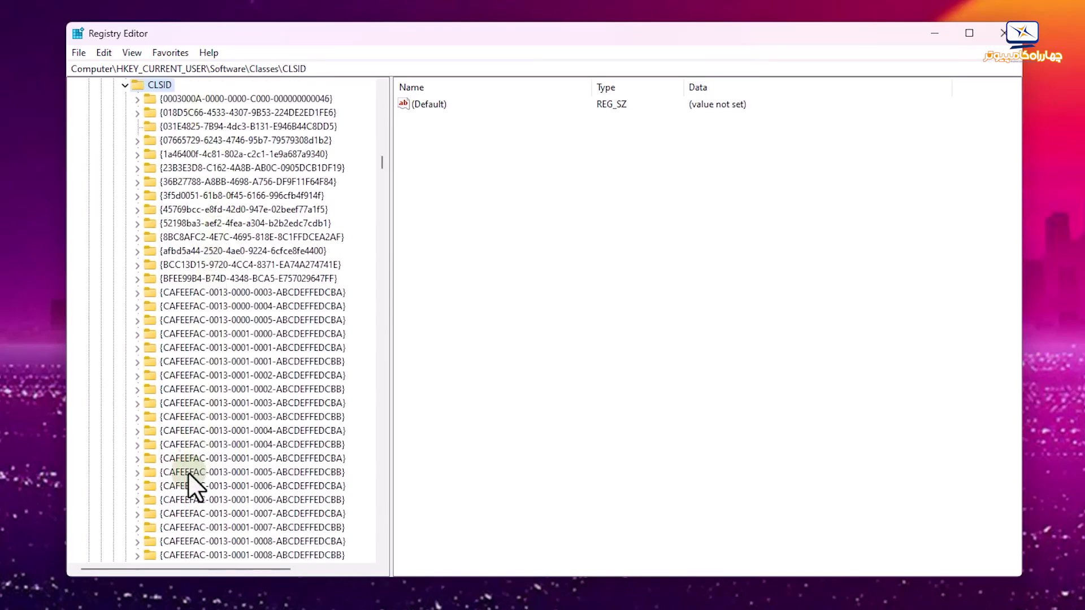
# Step: Create a new key under CLSID and name it {86ca1aa0-34aa-4e8b-a509-50c905bae2a2}
pyautogui.scroll(2, 222, 248)
pyautogui.rightClick(157, 167)
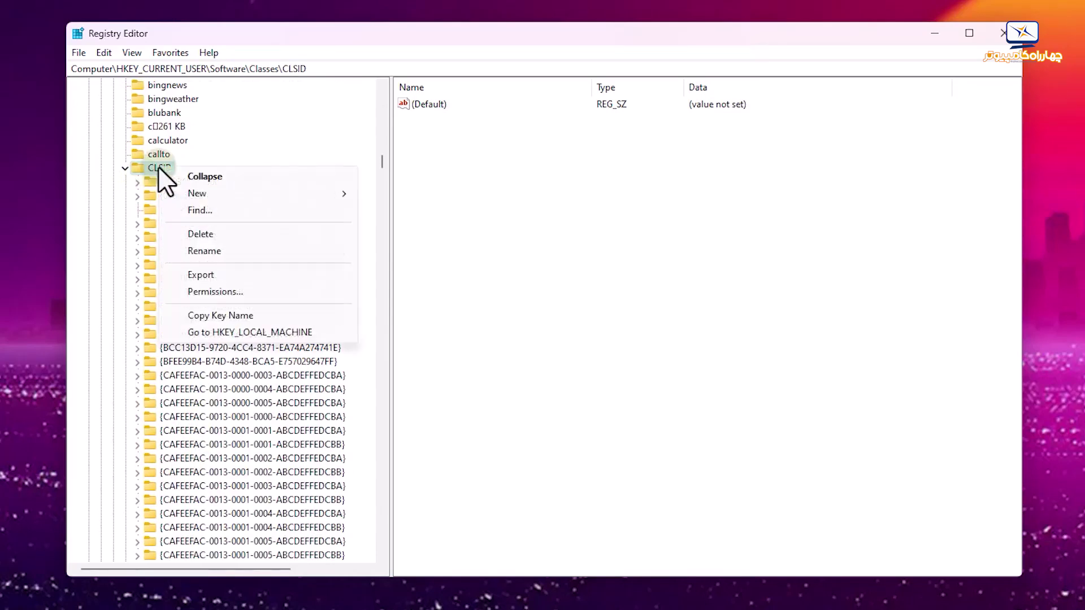
pyautogui.moveTo(215, 193)
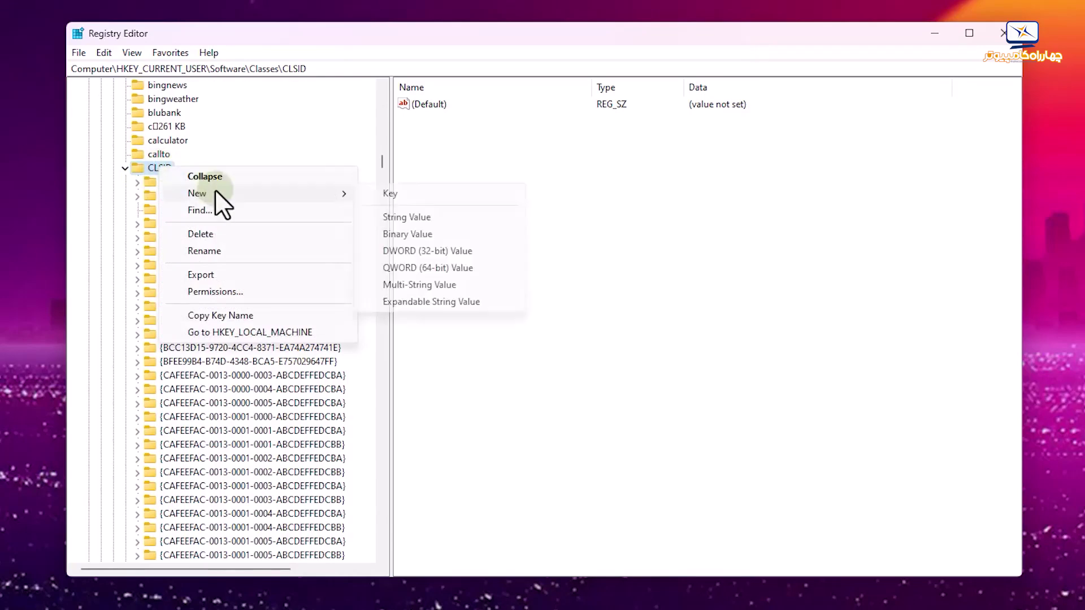
pyautogui.click(405, 192)
pyautogui.press('Return')
pyautogui.scroll(-2, 250, 390)
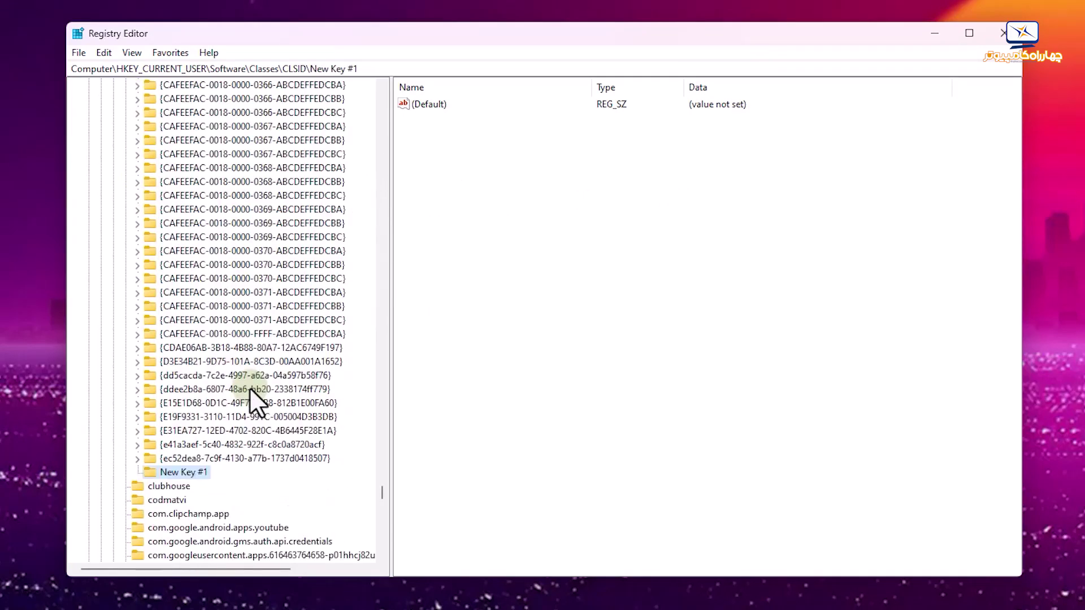
pyautogui.rightClick(197, 471)
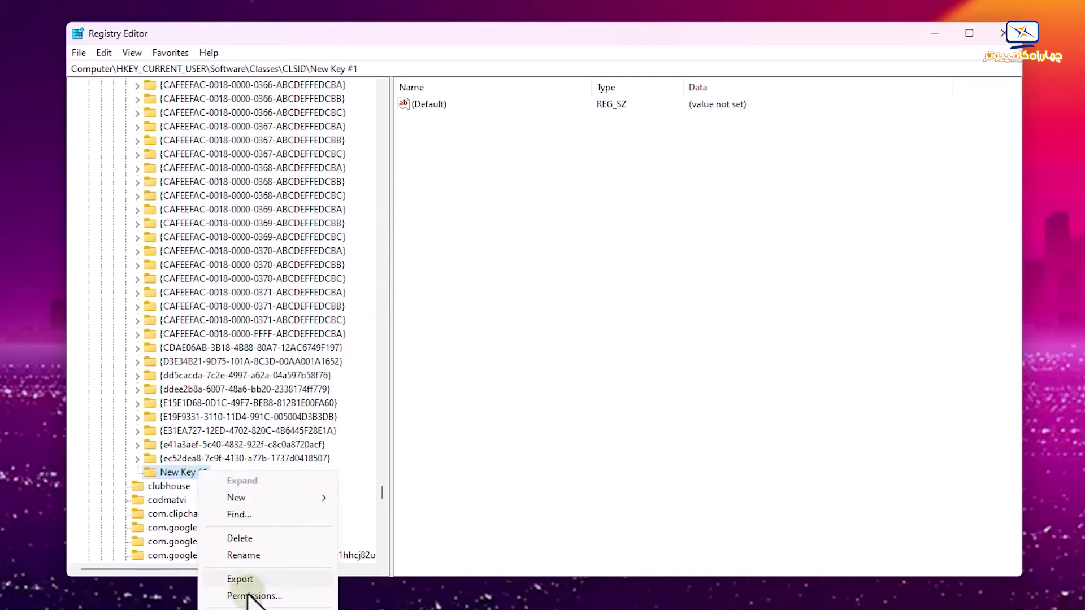
pyautogui.click(254, 551)
pyautogui.write('{86ca1aa0-34aa-4e8b-a509-50c905bae2a2}')
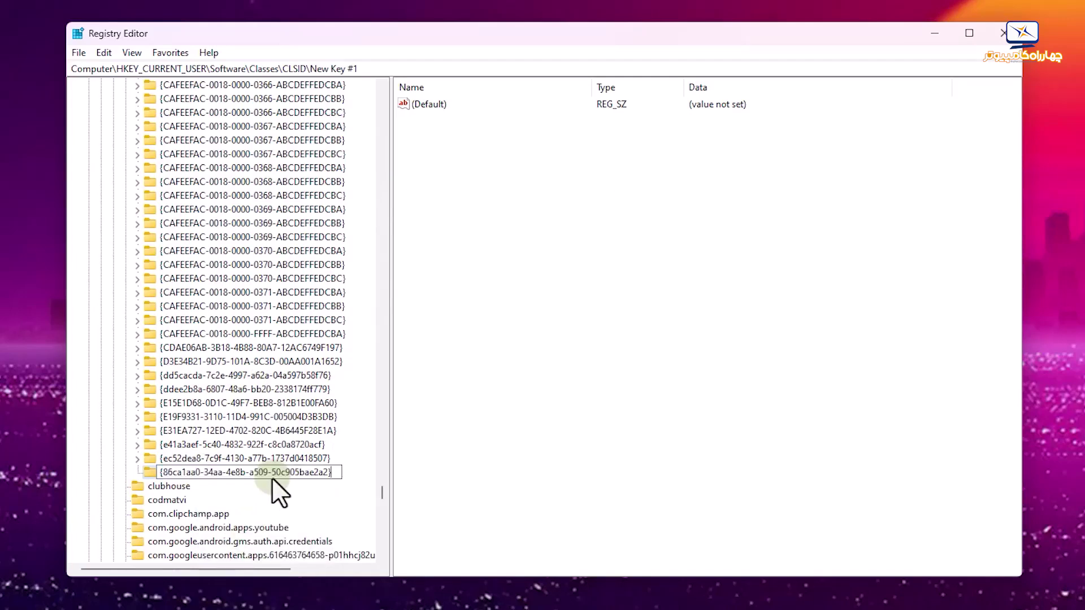
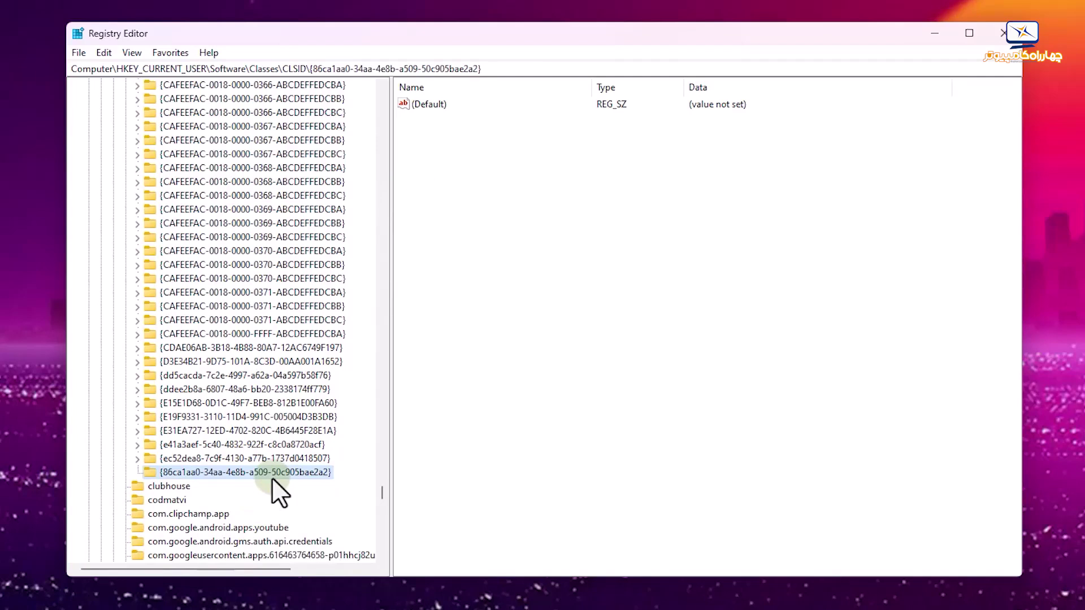
# Step: Create an InprocServer32 subkey under the {86ca1aa0-34aa-4e8b-a509-50c905bae2a2} key and save its default value with blank data
pyautogui.rightClick(264, 473)
pyautogui.moveTo(368, 500)
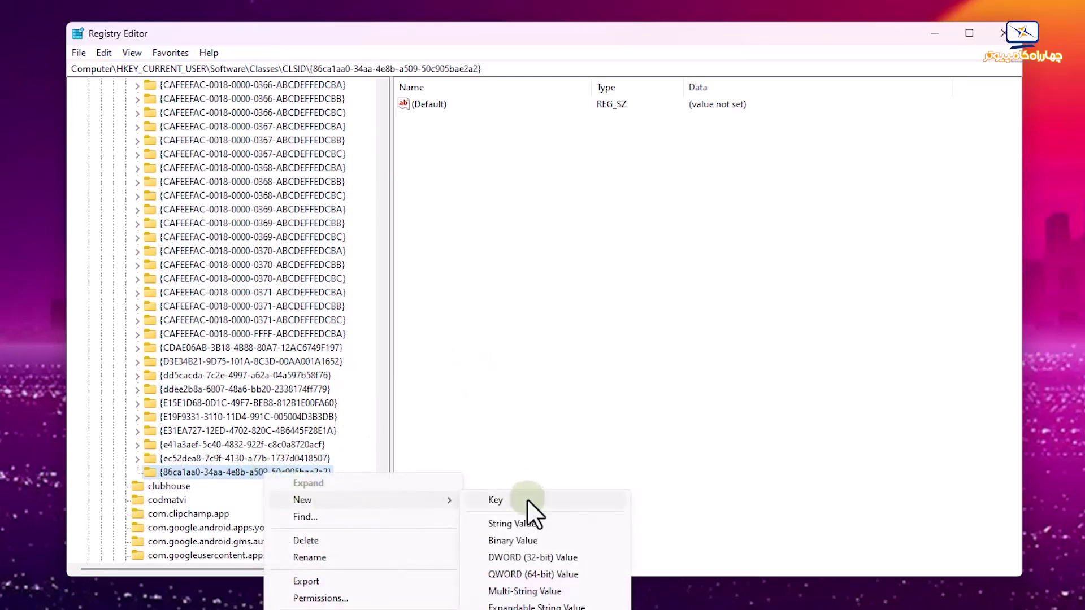
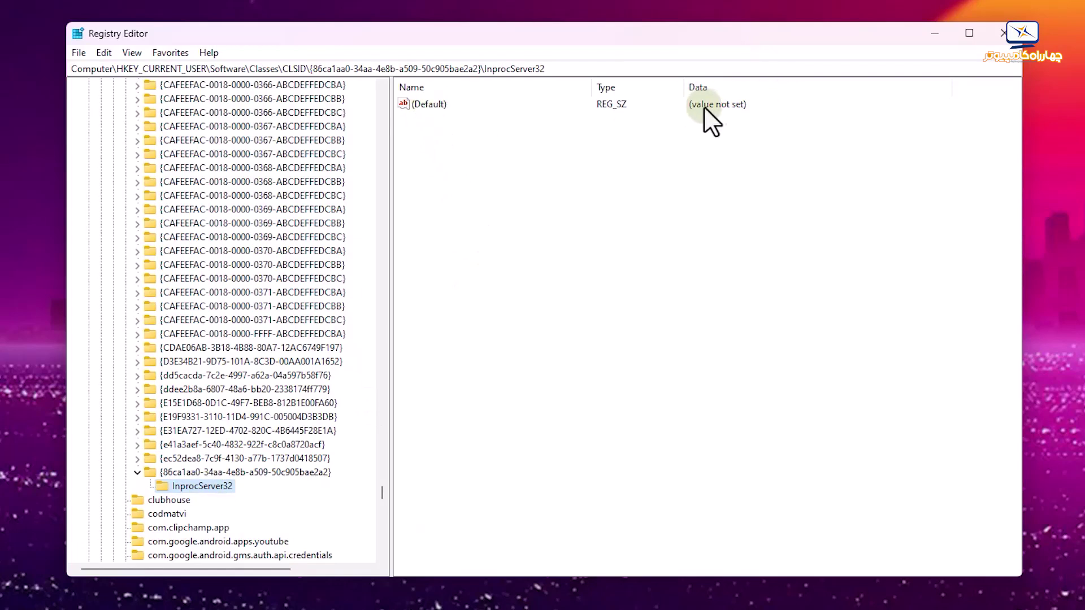
pyautogui.doubleClick(439, 103)
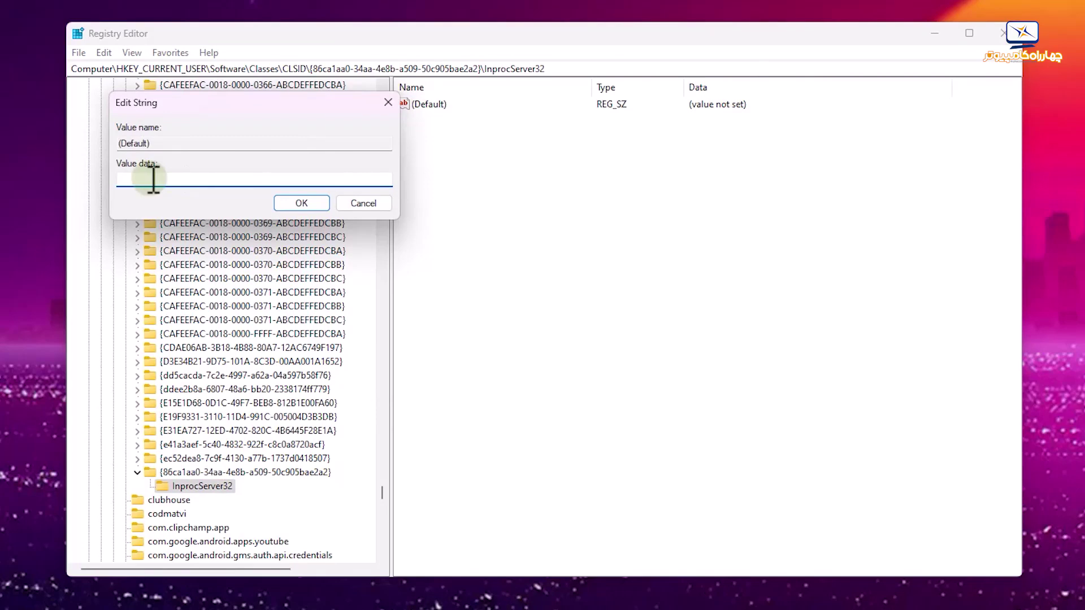
pyautogui.click(324, 221)
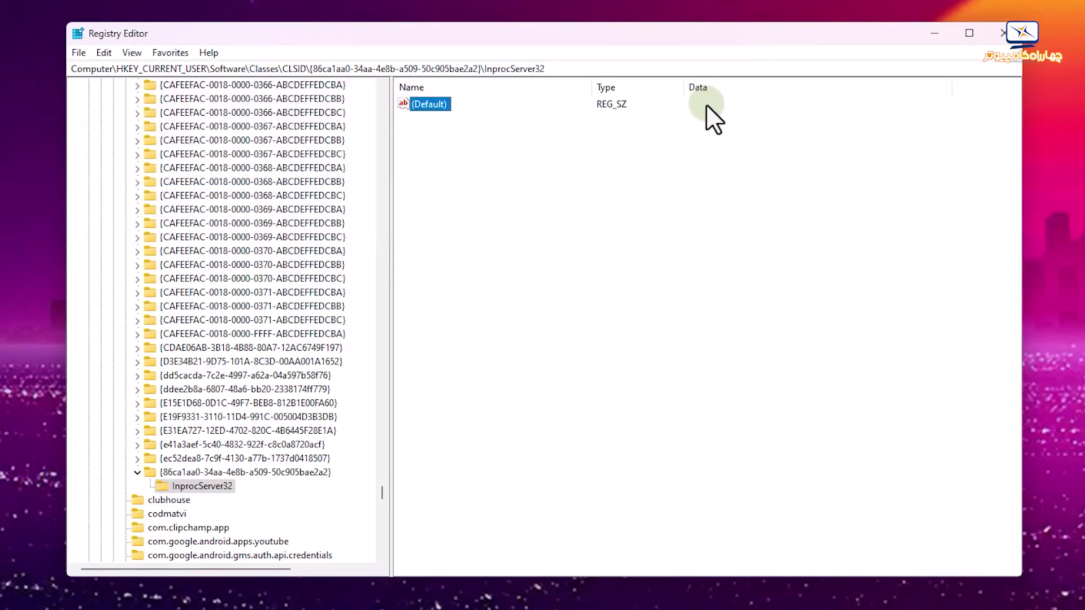
# Step: Minimize the Registry Editor and check which style of context menu the desktop shows
pyautogui.click(930, 34)
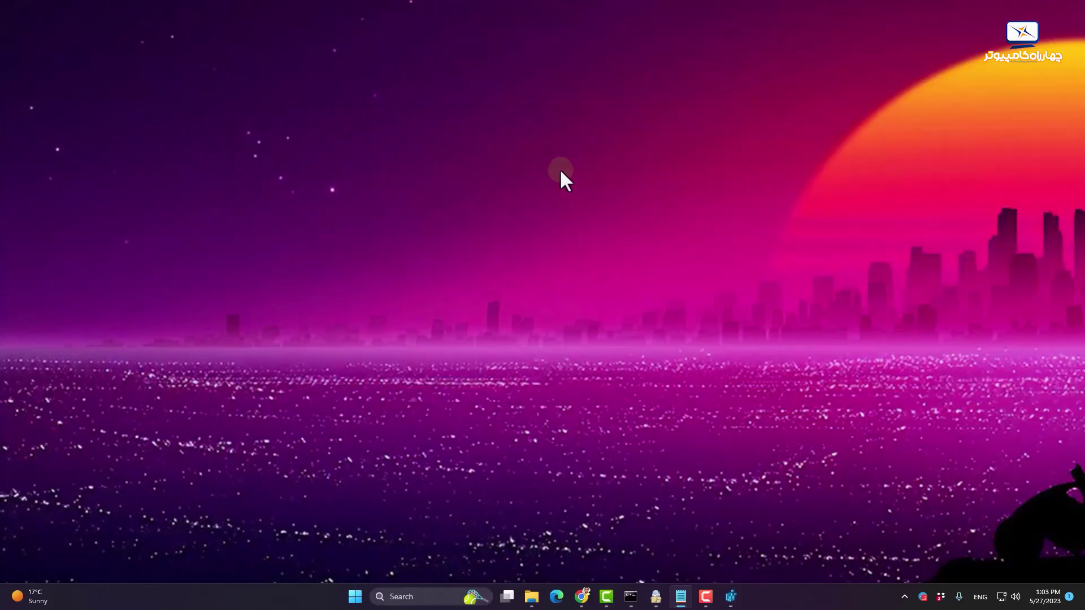
pyautogui.rightClick(402, 199)
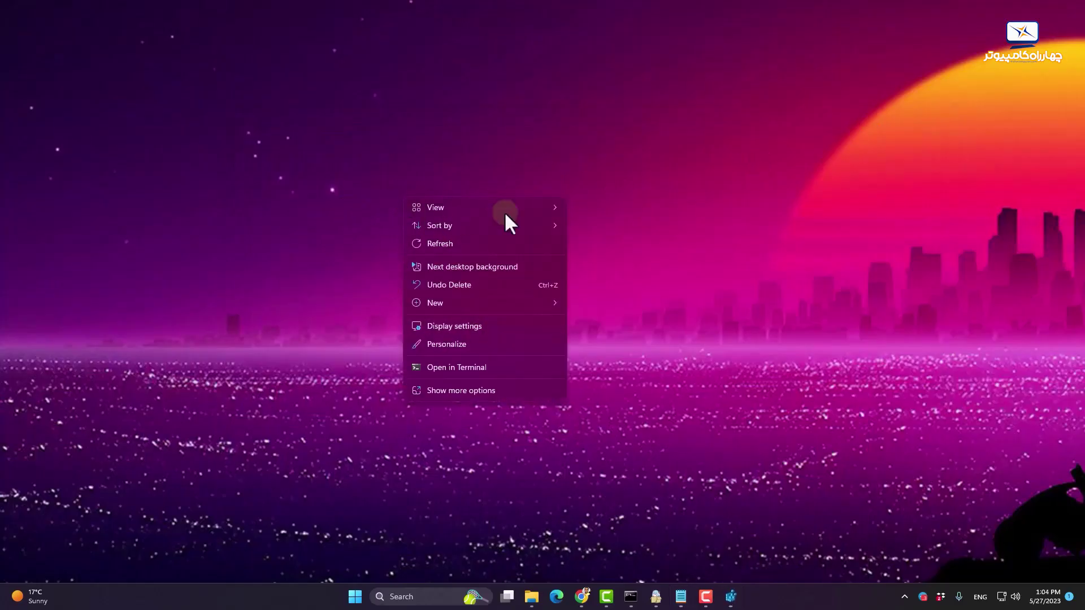
pyautogui.click(311, 337)
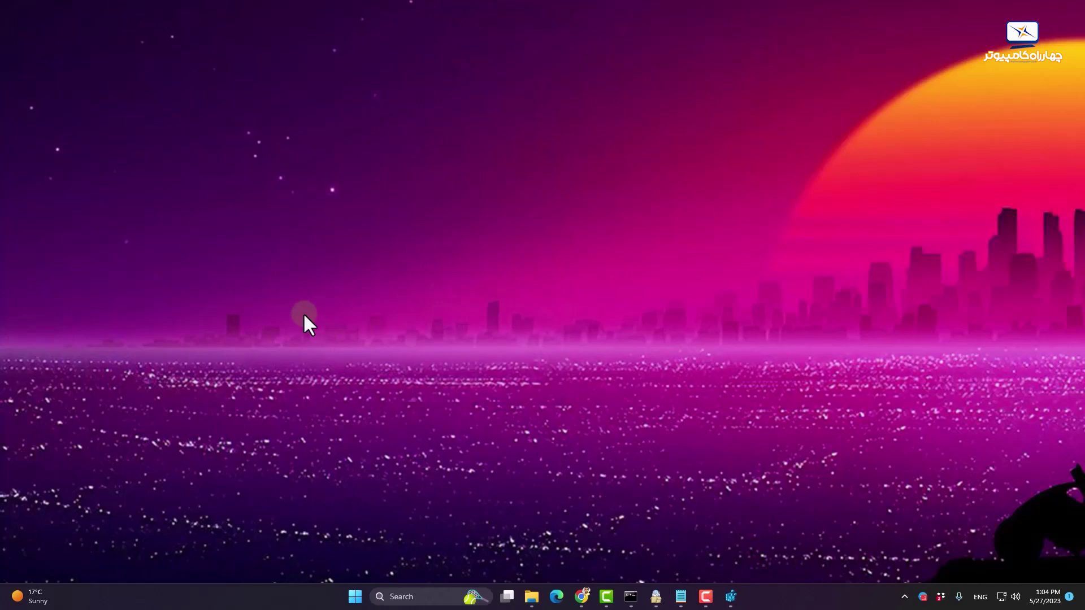
# Step: Restart the Windows Explorer process from Task Manager
pyautogui.hotkey('ctrl', 'shift', 'Escape')
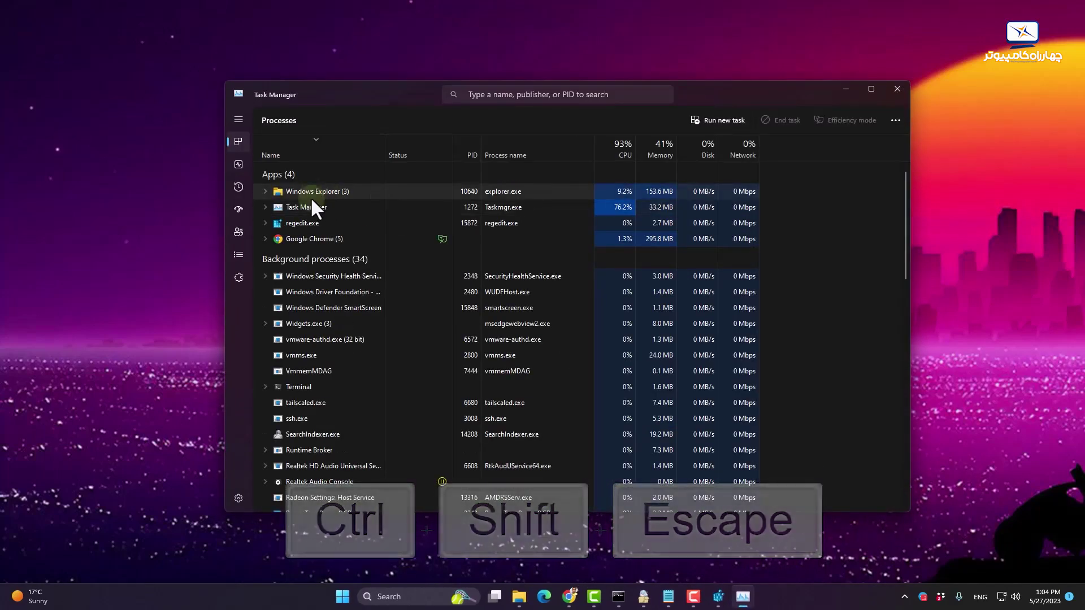
pyautogui.rightClick(319, 192)
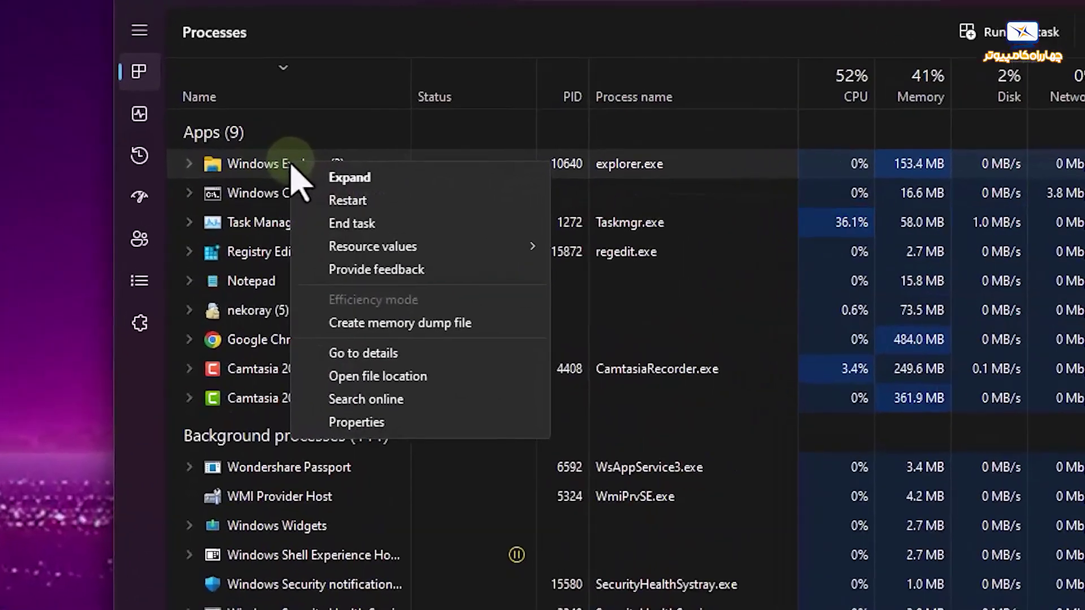
pyautogui.click(366, 192)
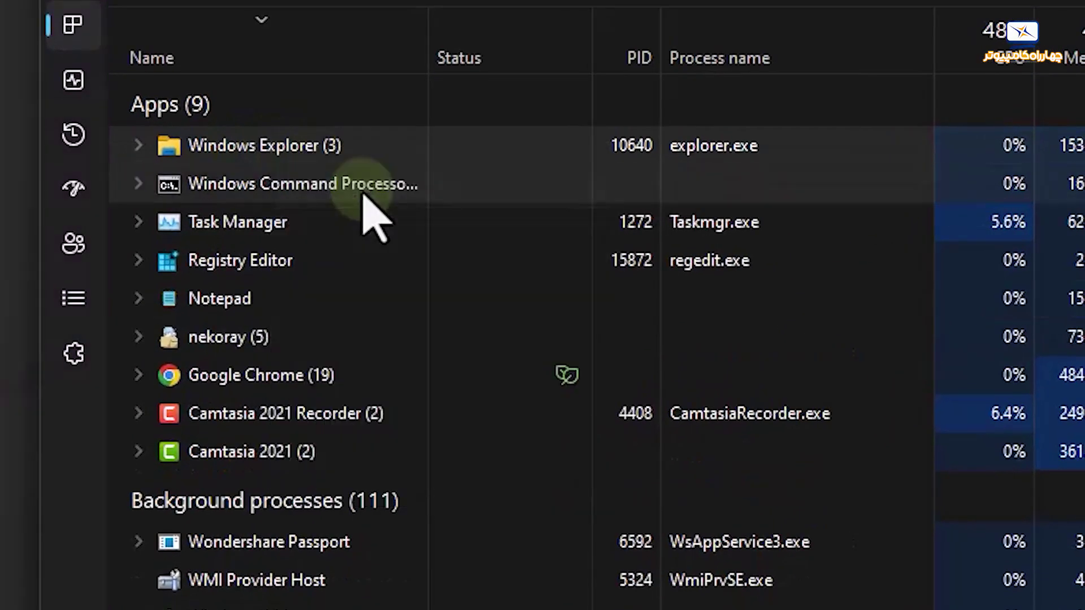
pyautogui.scroll(-15, 368, 213)
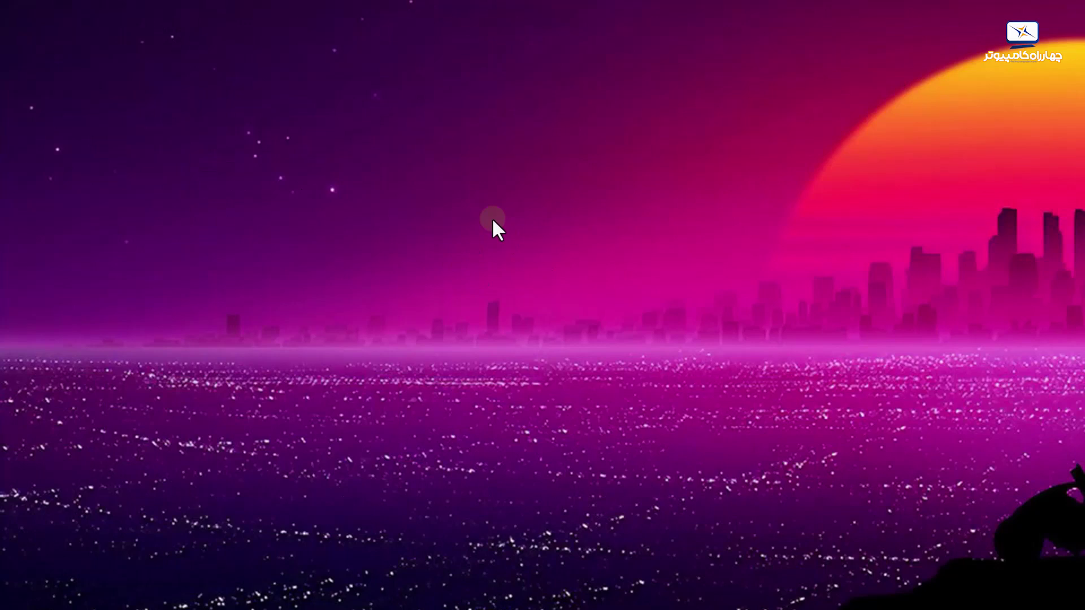
# Step: Check the desktop's context menu at several spots after the Explorer restart, including its extended version
pyautogui.rightClick(492, 222)
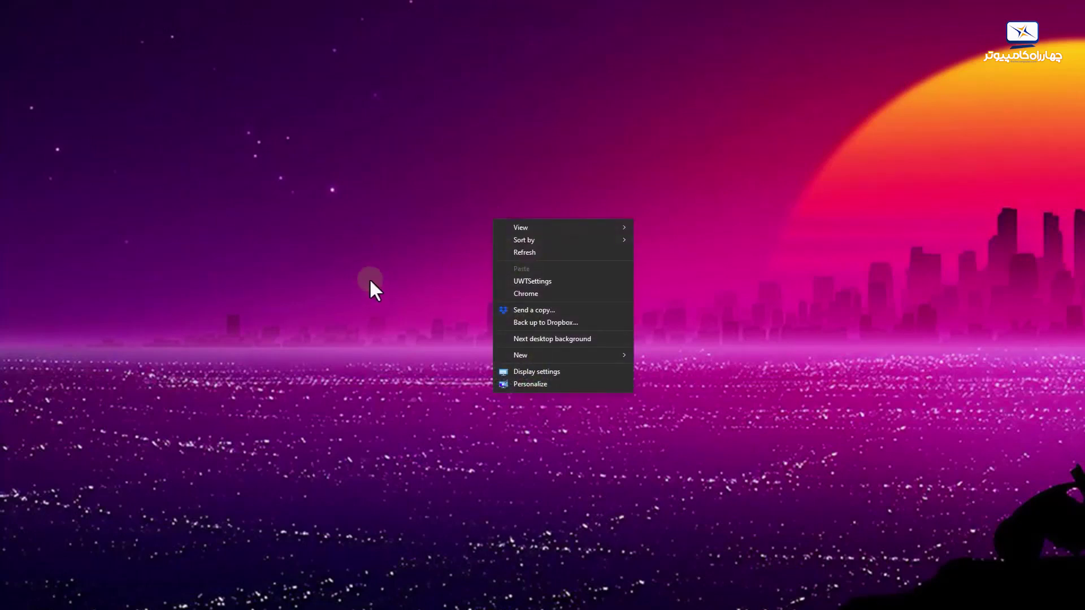
pyautogui.rightClick(367, 238)
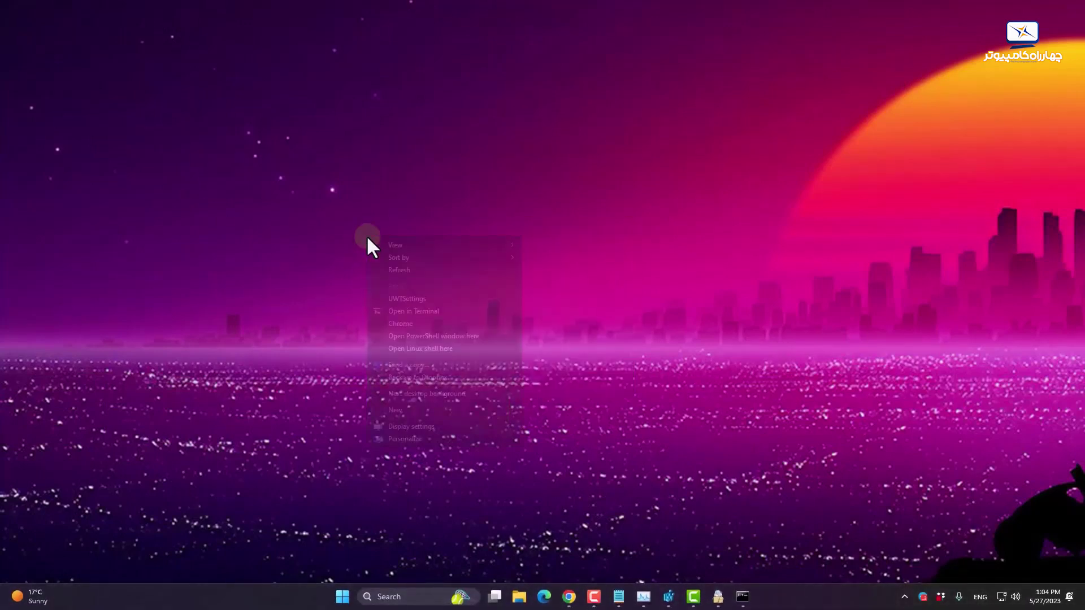
pyautogui.rightClick(305, 213)
pyautogui.rightClick(271, 206)
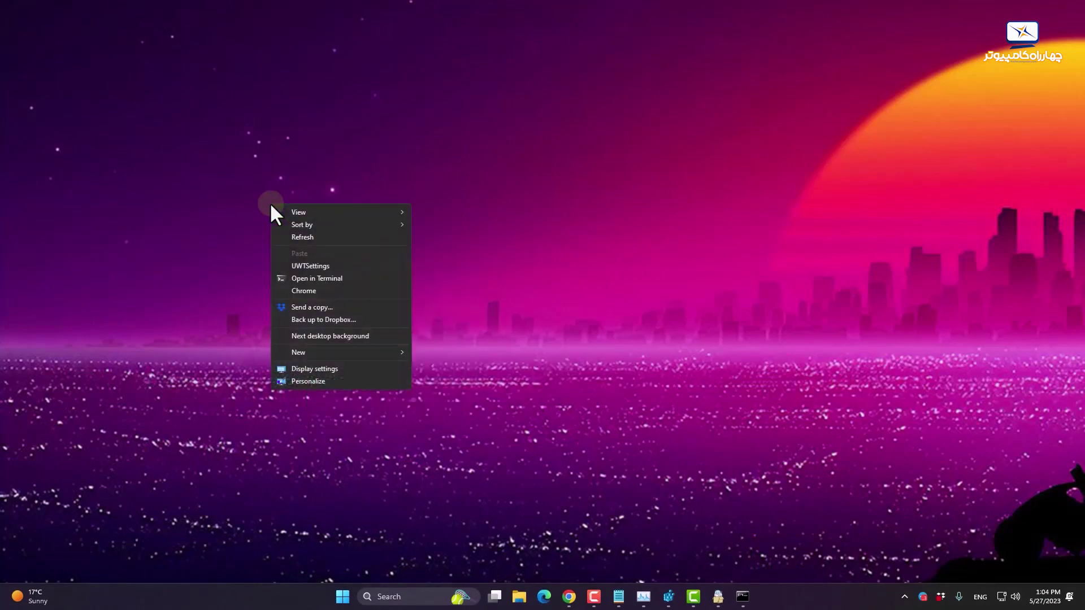
pyautogui.rightClick(537, 185)
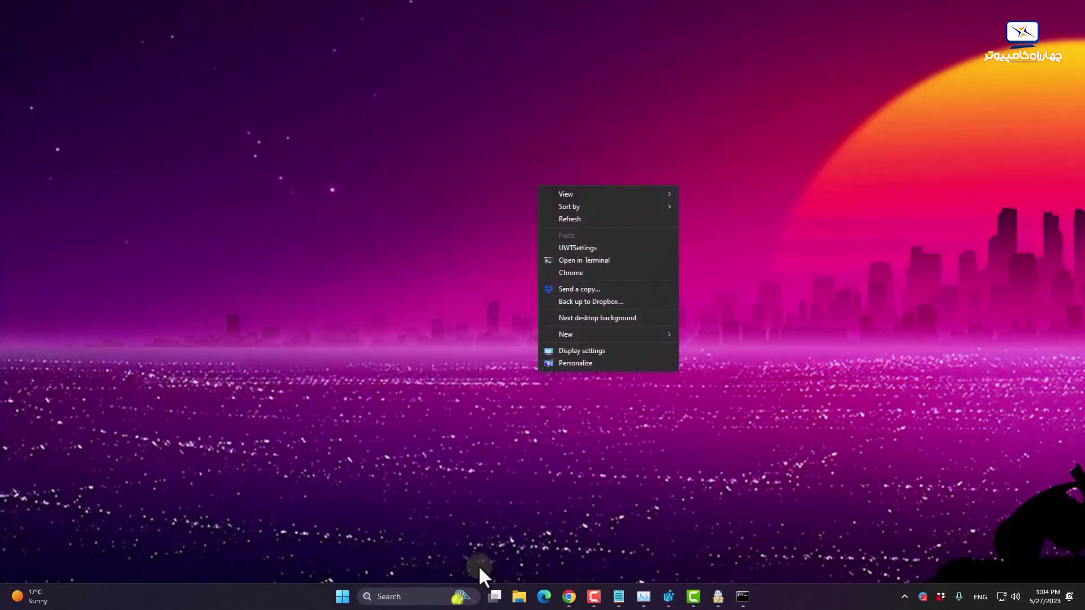
pyautogui.click(515, 454)
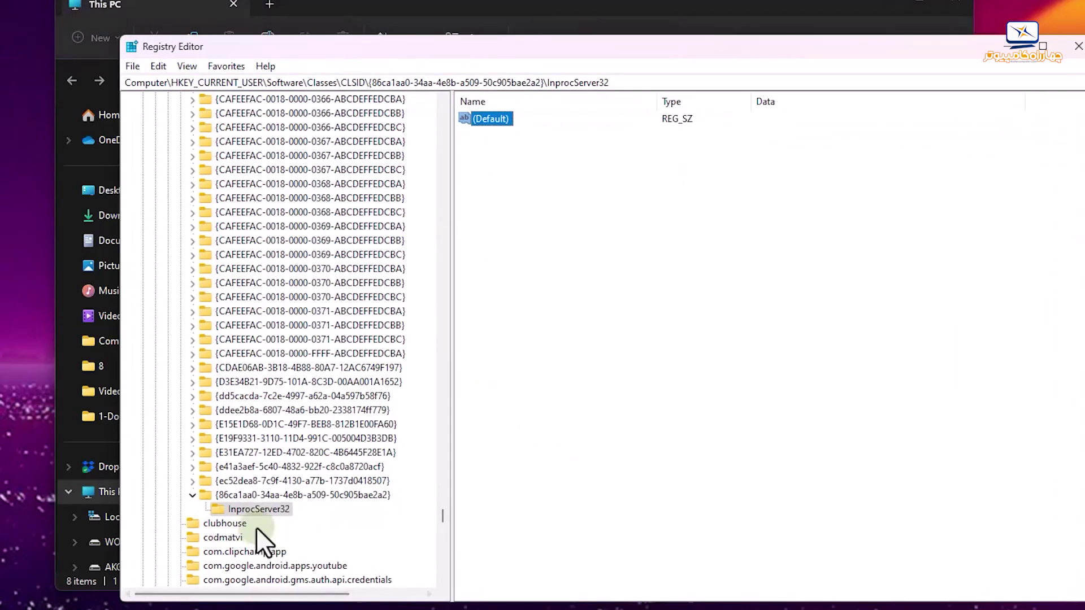
# Step: Export the selected InprocServer32 branch to the Desktop as a registration file named Old Context Menu
pyautogui.click(255, 495)
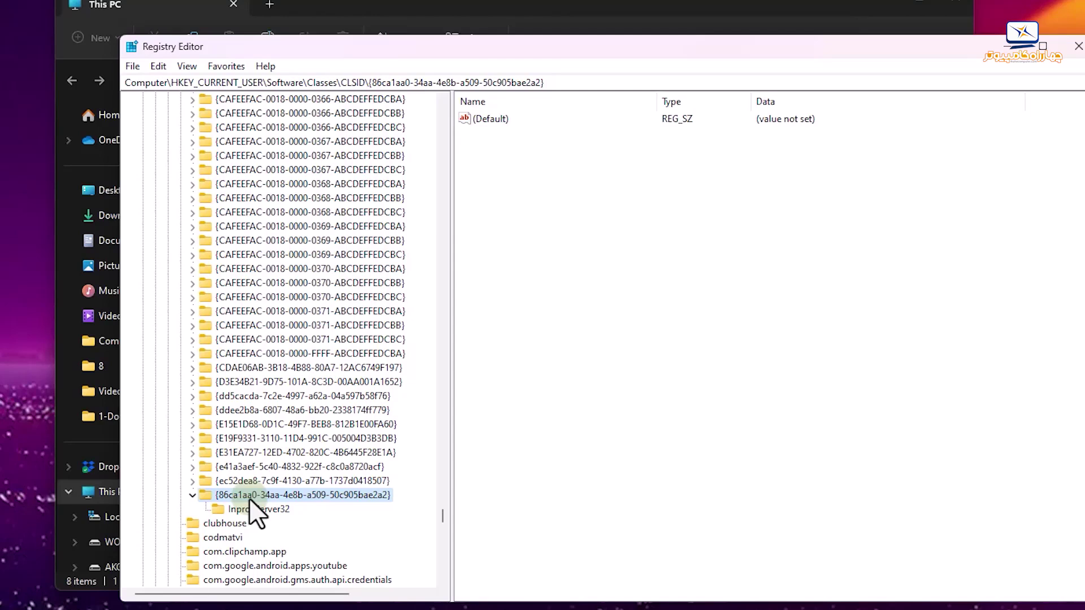
pyautogui.click(251, 512)
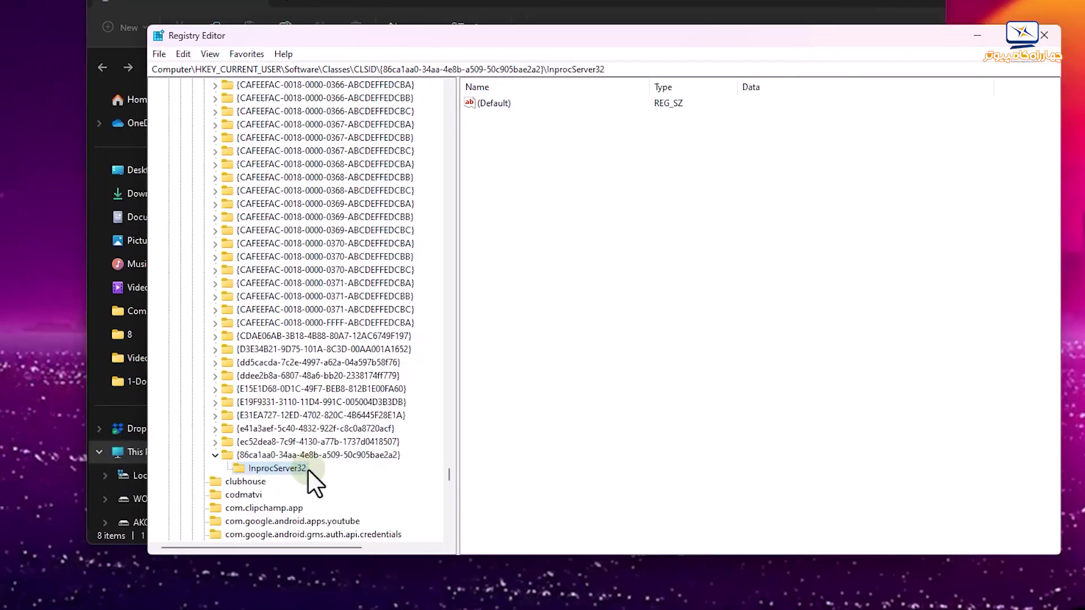
pyautogui.rightClick(290, 469)
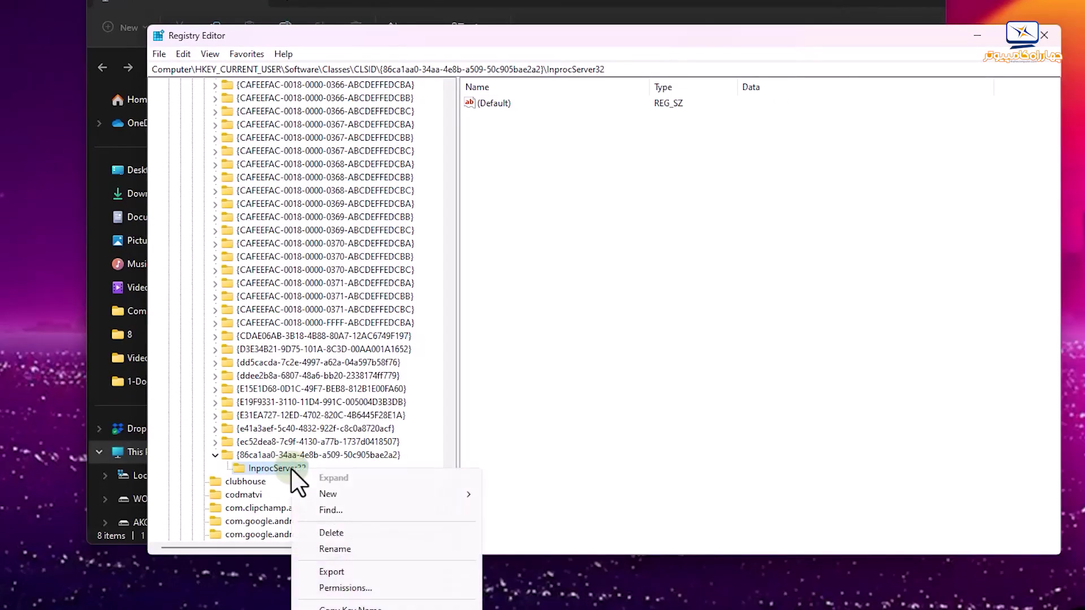
pyautogui.click(388, 570)
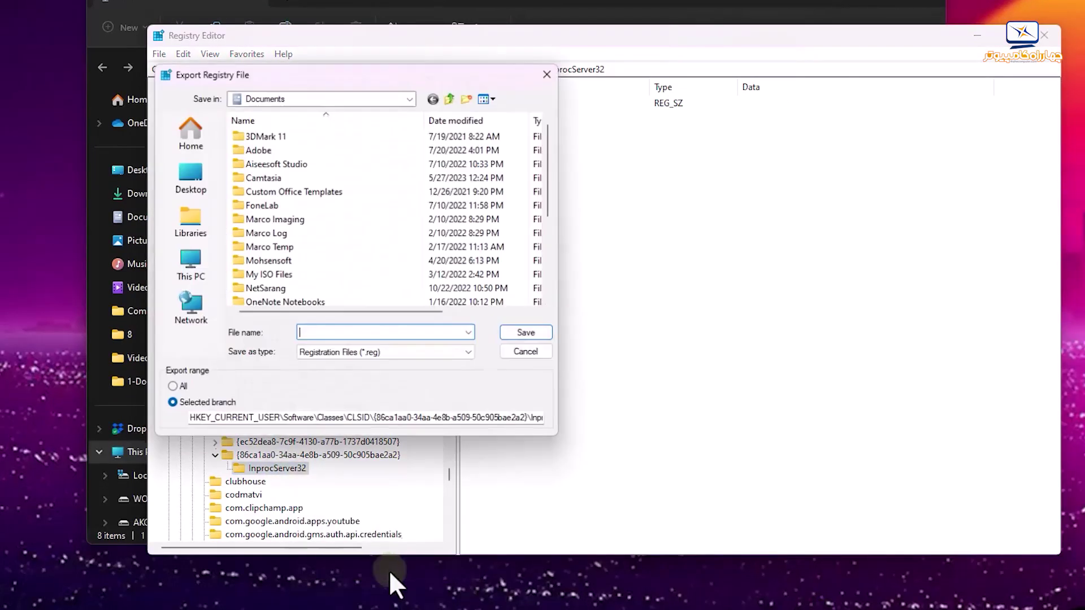
pyautogui.click(188, 179)
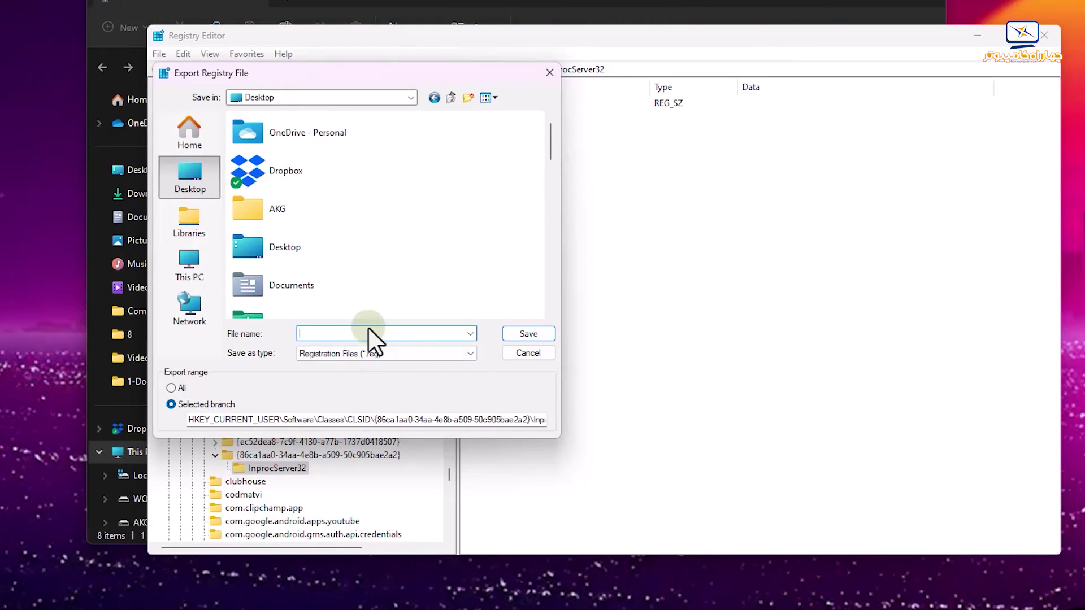
pyautogui.write('Old Context Menu')
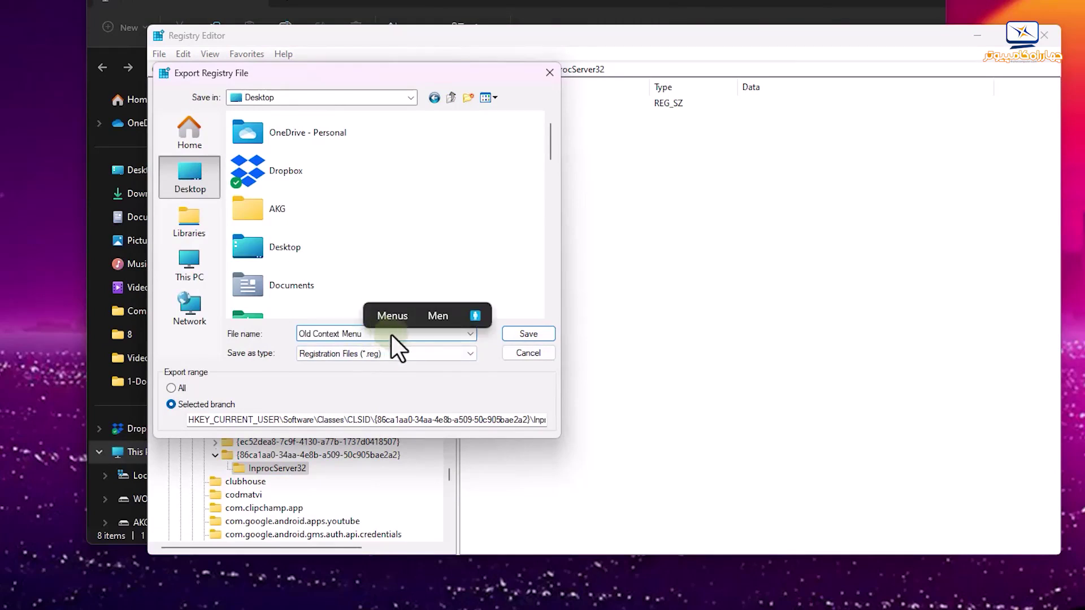
pyautogui.click(214, 408)
pyautogui.click(538, 335)
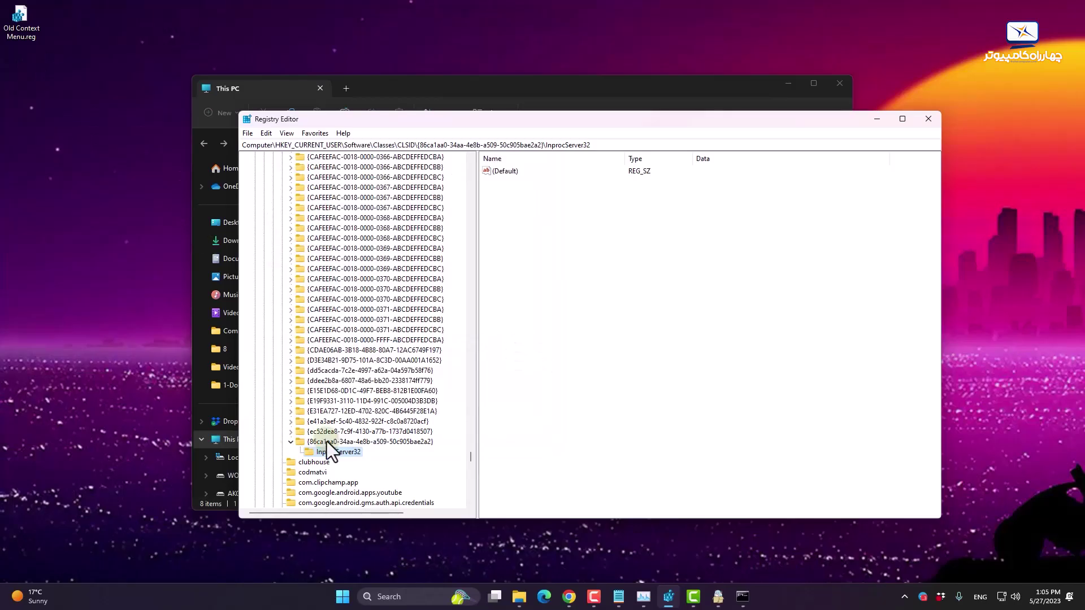
# Step: Delete the {86ca1aa0-34aa-4e8b-a509-50c905bae2a2} key together with its InprocServer32 subkey
pyautogui.click(326, 442)
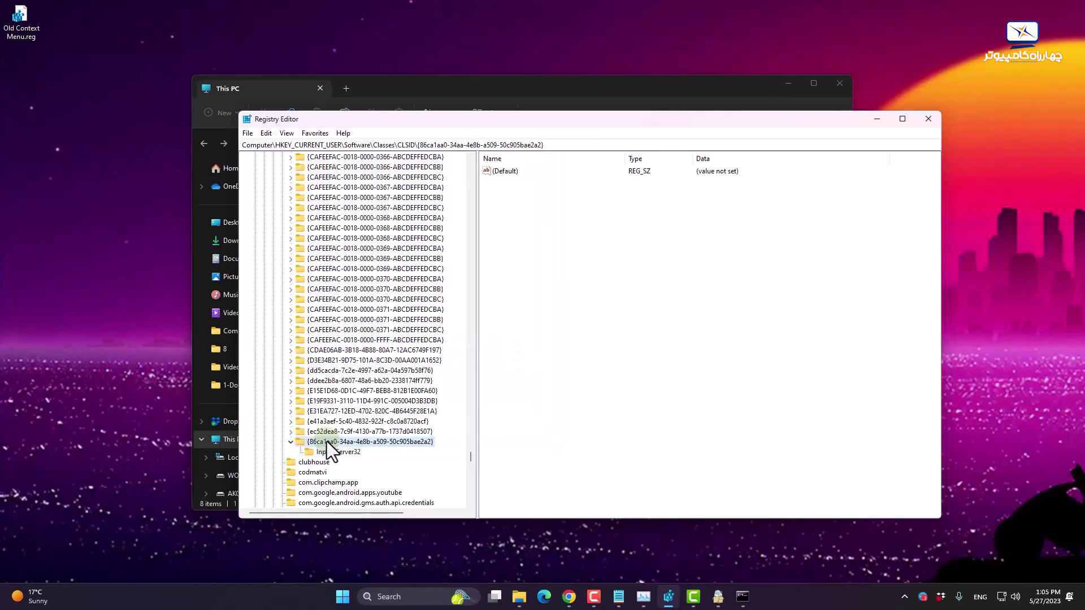
pyautogui.press('Delete')
pyautogui.press('Return')
# Step: Import the Old Context Menu.reg file from the desktop into the registry
pyautogui.doubleClick(26, 25)
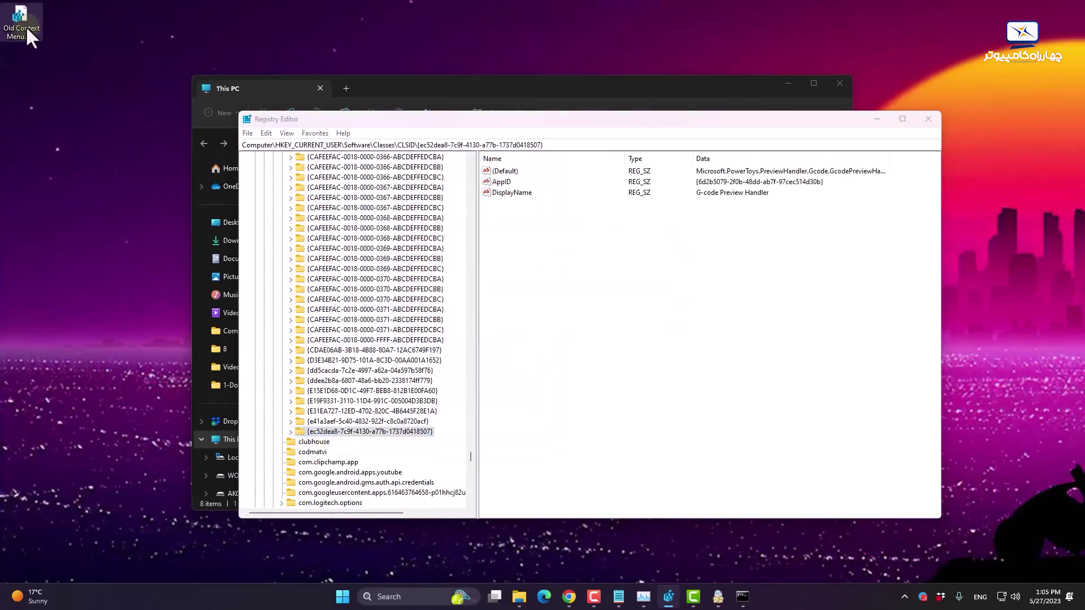
pyautogui.click(628, 310)
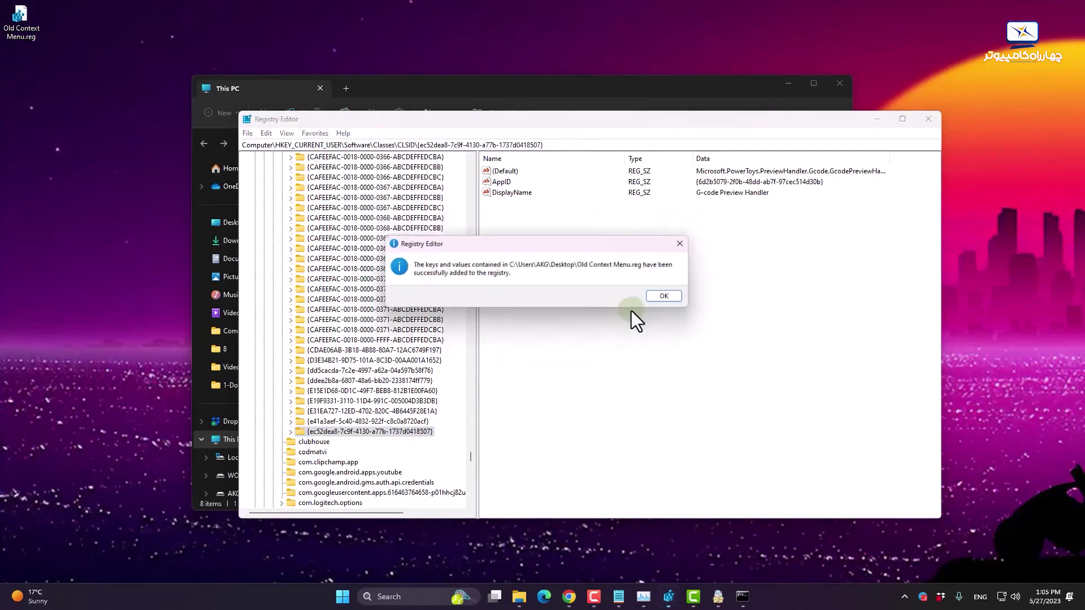
pyautogui.click(655, 299)
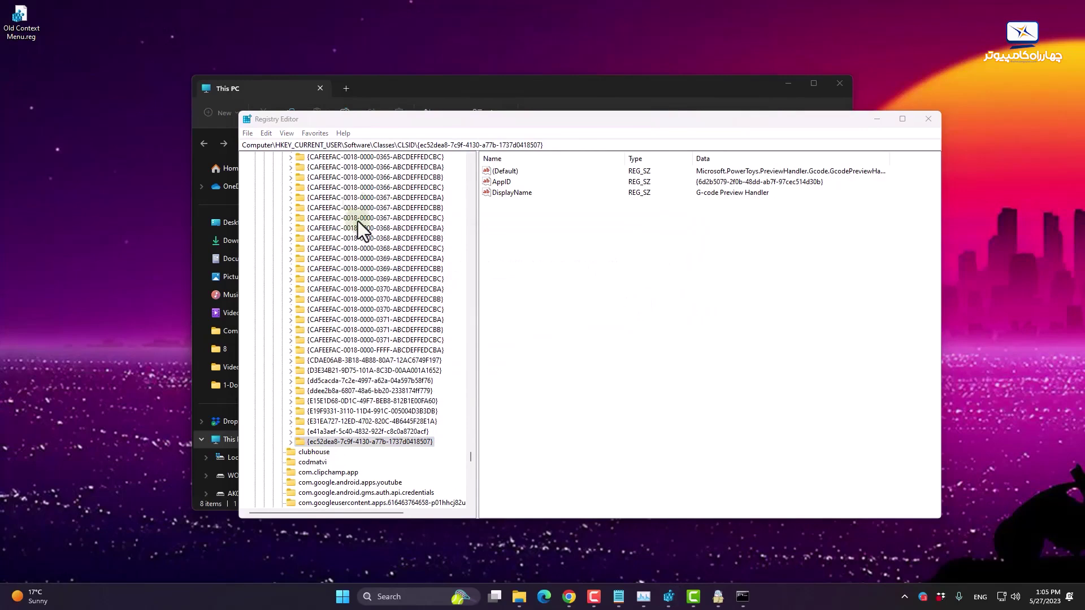
# Step: Look through the CLSID branch for the re-imported key and check the desktop's context menu style
pyautogui.scroll(2, 342, 335)
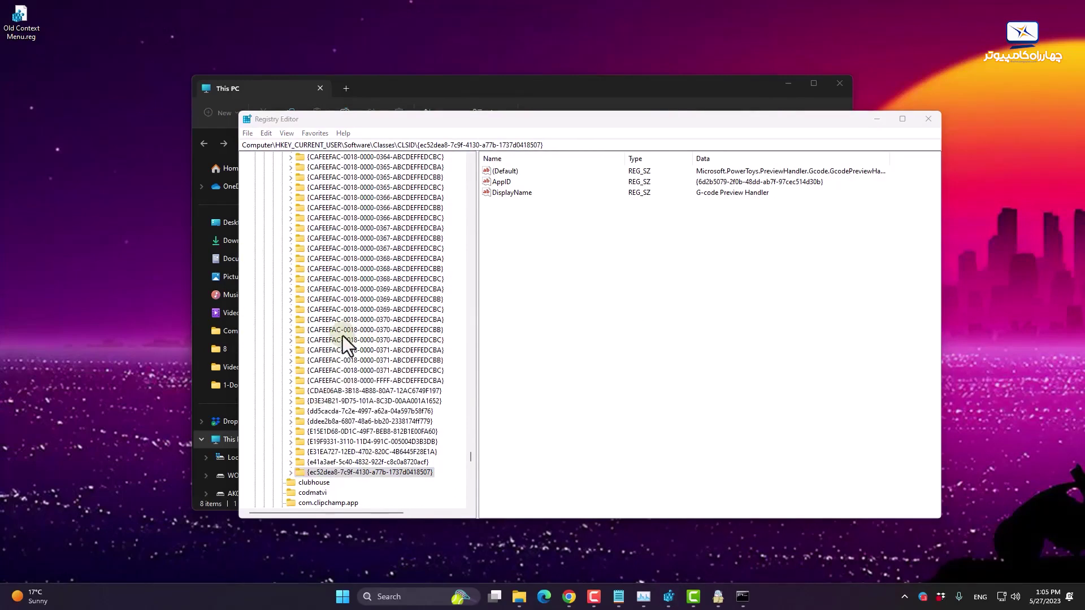
pyautogui.scroll(8, 341, 382)
pyautogui.scroll(1, 351, 322)
pyautogui.click(79, 174)
pyautogui.rightClick(76, 177)
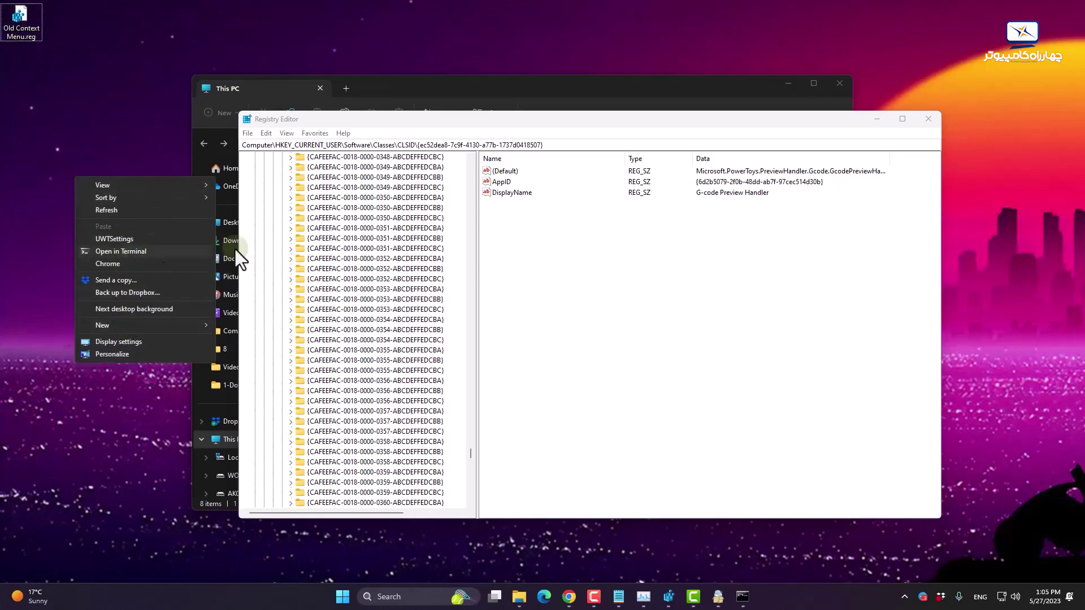
pyautogui.doubleClick(11, 29)
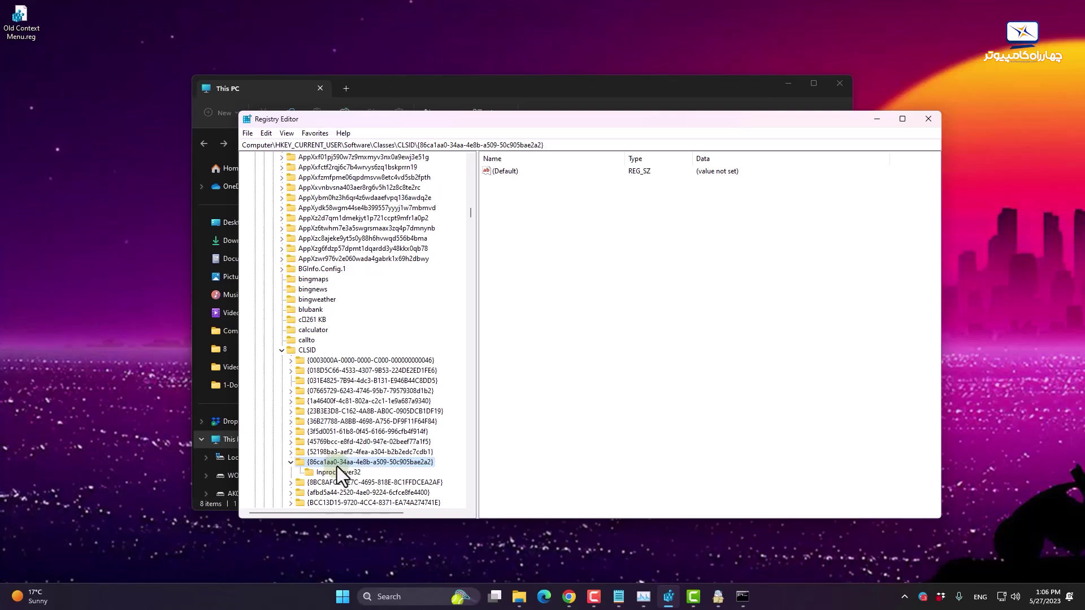
# Step: Delete the re-imported {86ca1aa0-34aa-4e8b-a509-50c905bae2a2} key and its subkey from the CLSID branch
pyautogui.rightClick(332, 464)
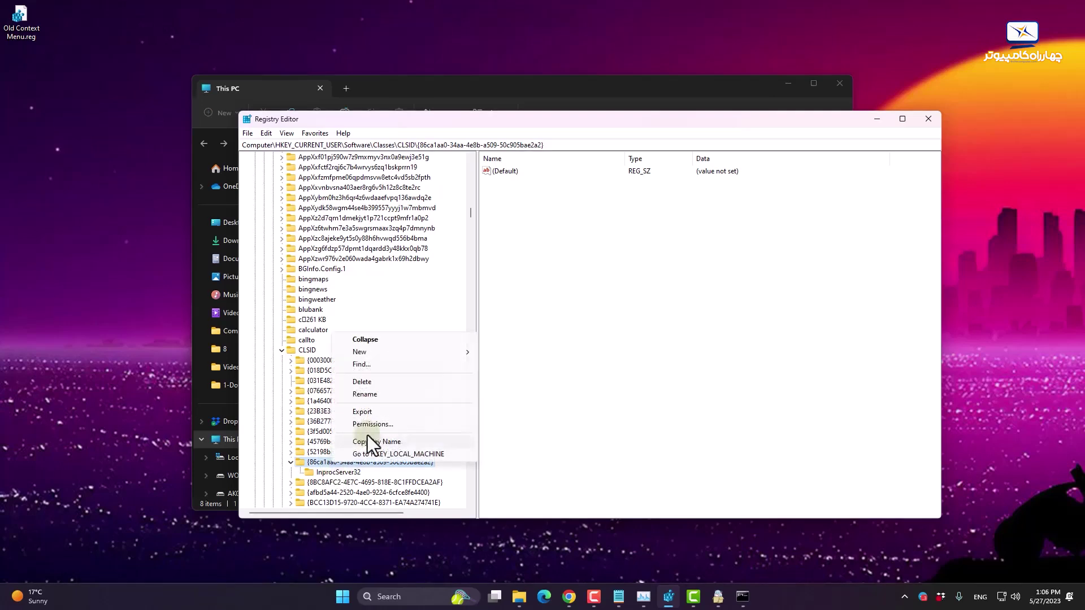
pyautogui.click(362, 382)
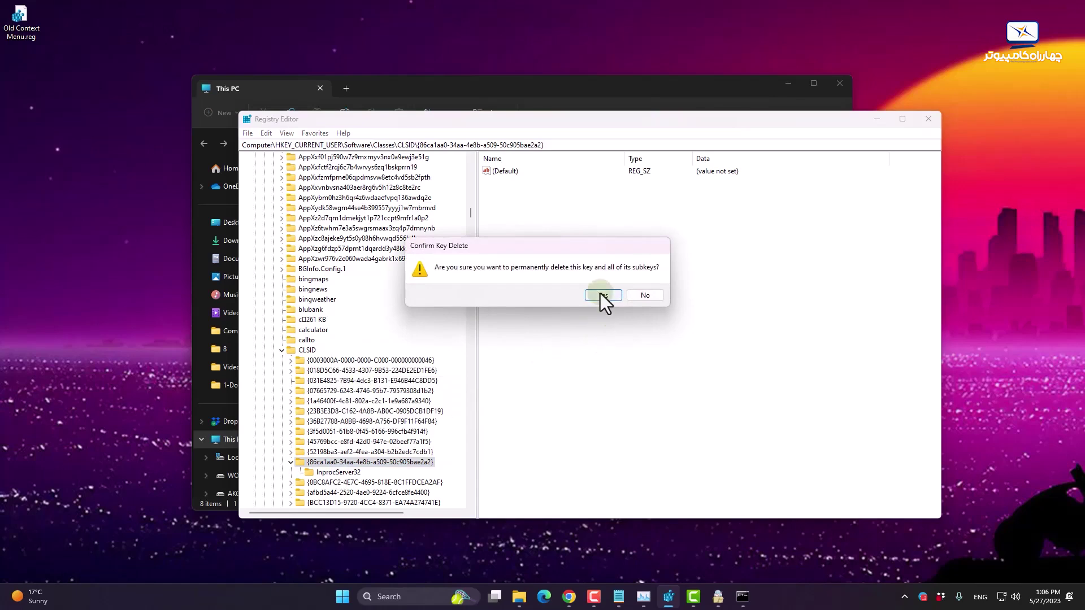
pyautogui.click(602, 294)
pyautogui.click(184, 351)
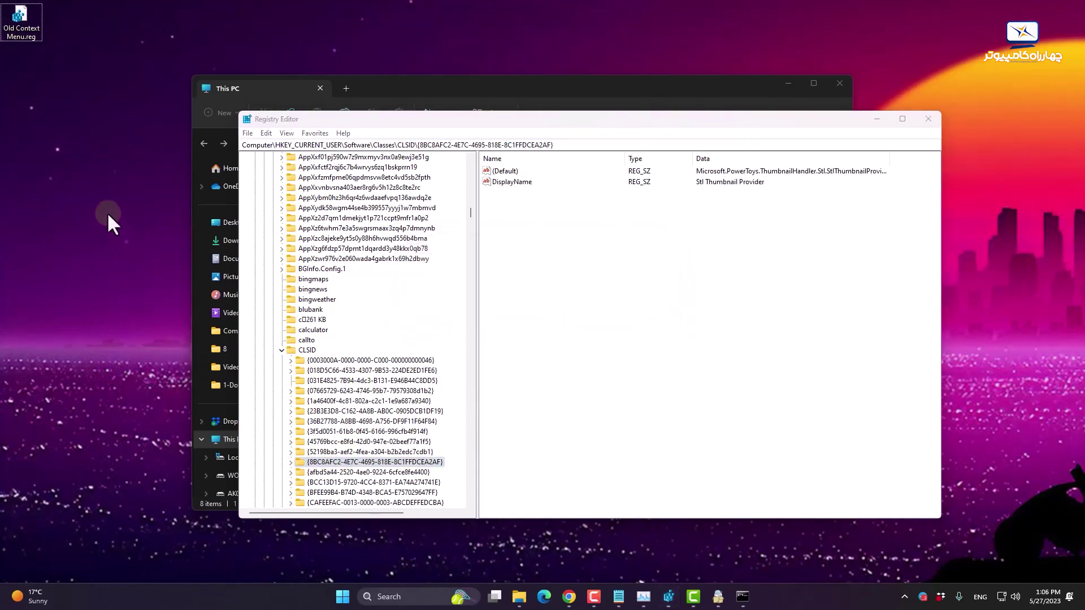
# Step: Switch to Task Manager and restart the Windows Explorer process to apply the key's removal
pyautogui.hotkey('ctrl', 'shift', 'Escape')
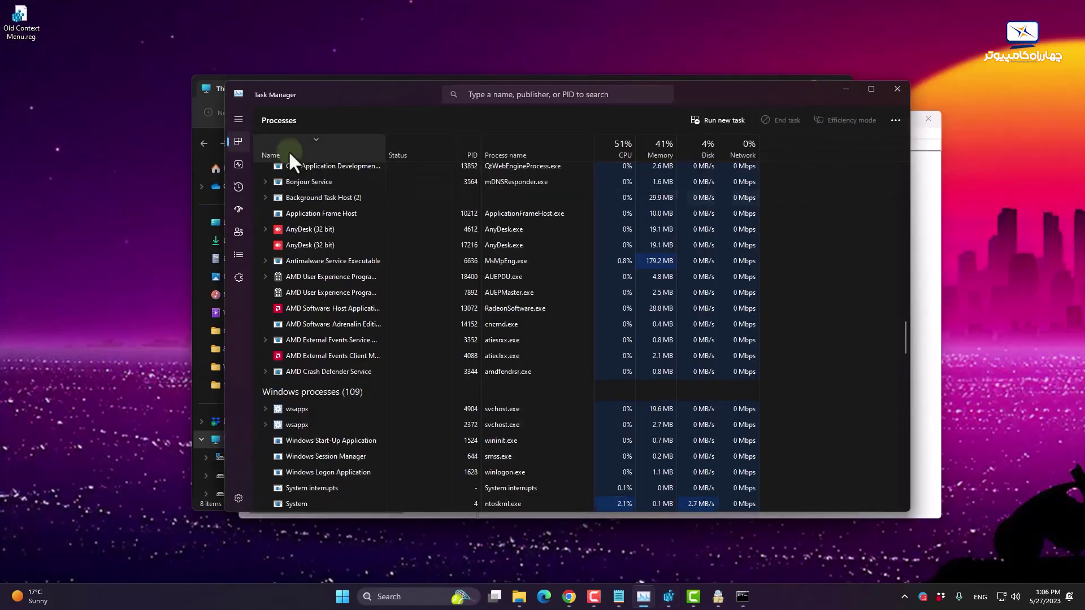
pyautogui.scroll(5, 442, 299)
pyautogui.scroll(10, 442, 299)
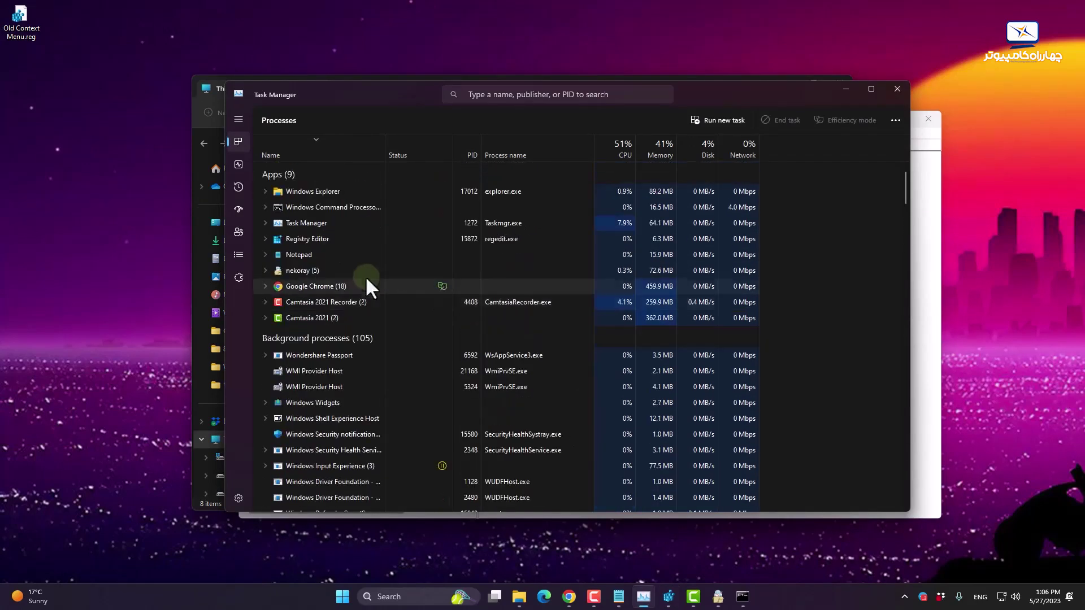
pyautogui.click(305, 195)
pyautogui.rightClick(309, 195)
pyautogui.click(335, 215)
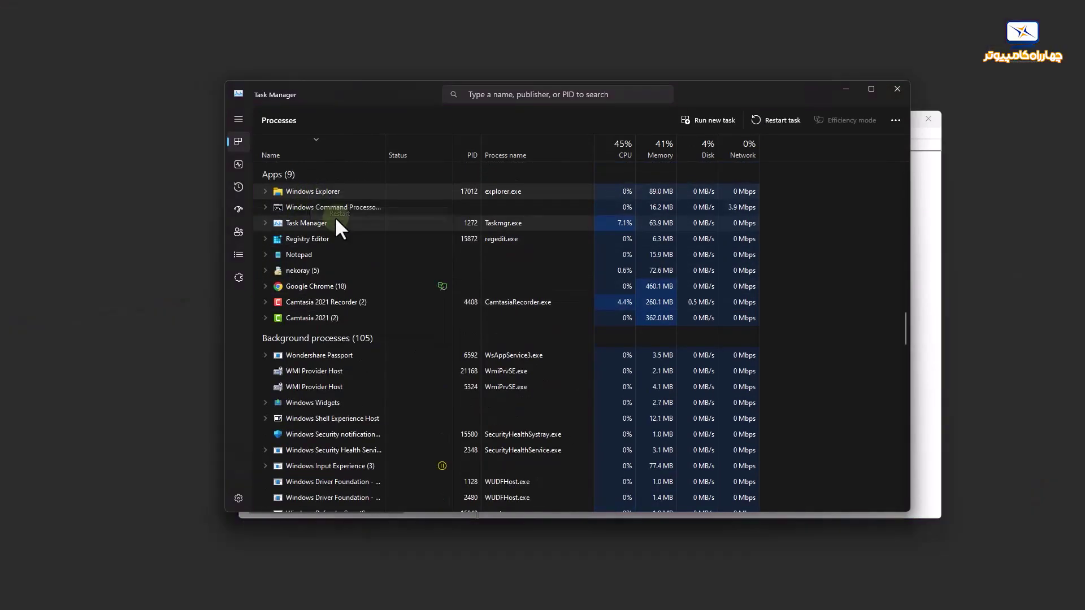
pyautogui.scroll(-15, 350, 254)
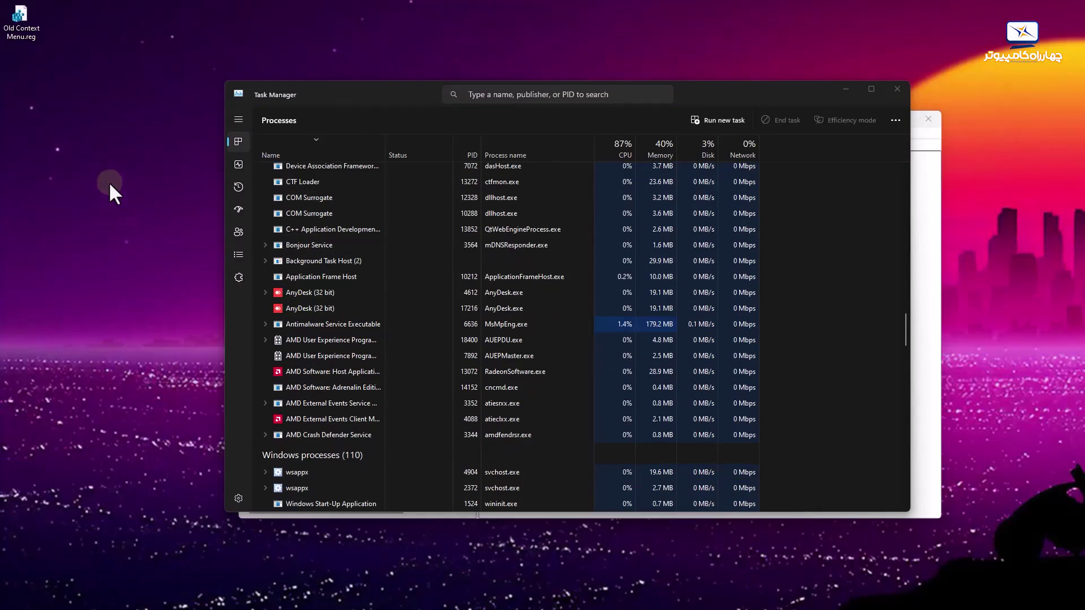
# Step: Check the desktop's context menu at several spots with the key removed, including its extended version
pyautogui.rightClick(105, 173)
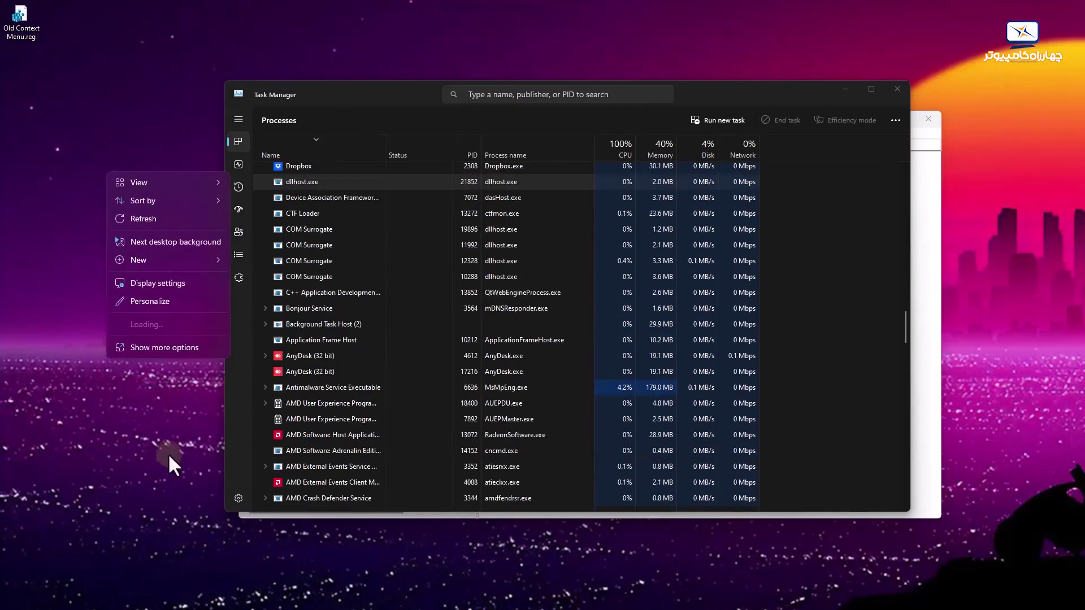
pyautogui.rightClick(68, 208)
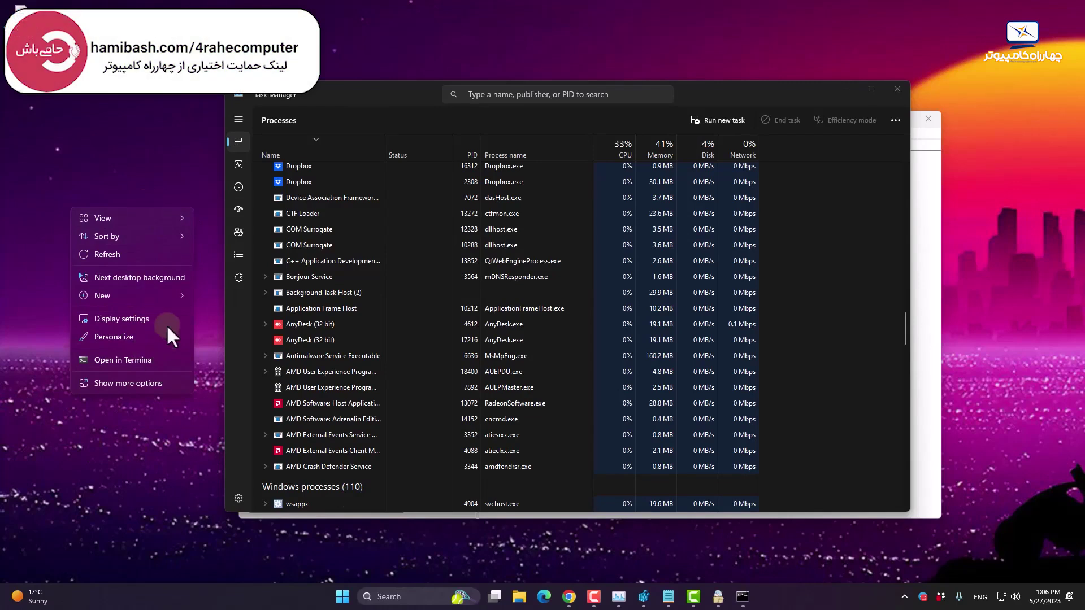
pyautogui.click(136, 165)
pyautogui.rightClick(60, 96)
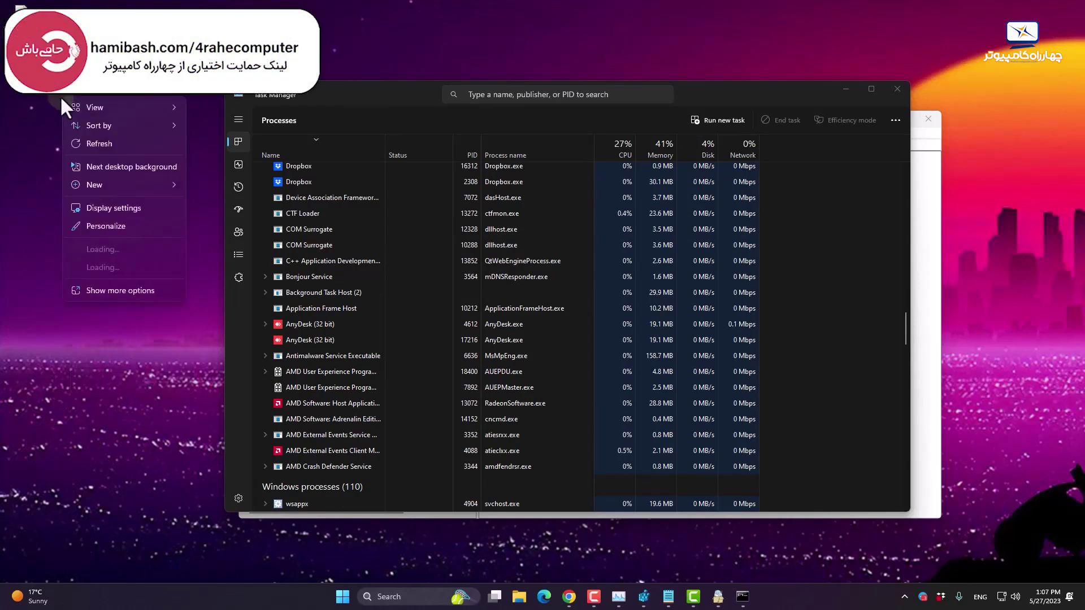
pyautogui.keyDown('shift'); pyautogui.rightClick(43, 95); pyautogui.keyUp('shift')
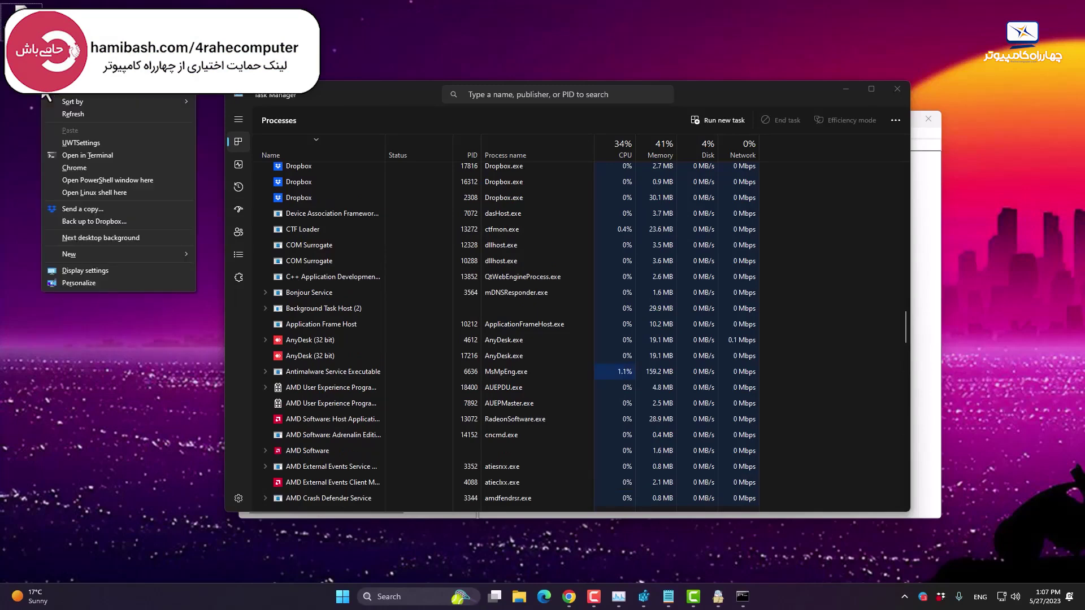